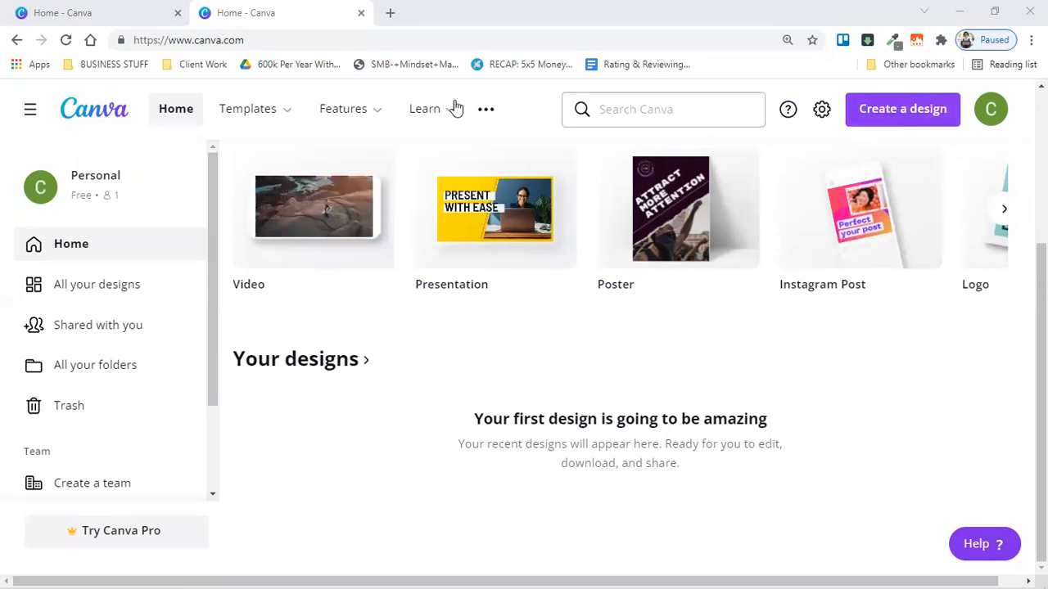
# Create a new blank design using the Facebook Post preset of 940 × 788 px
pyautogui.moveTo(286, 115)
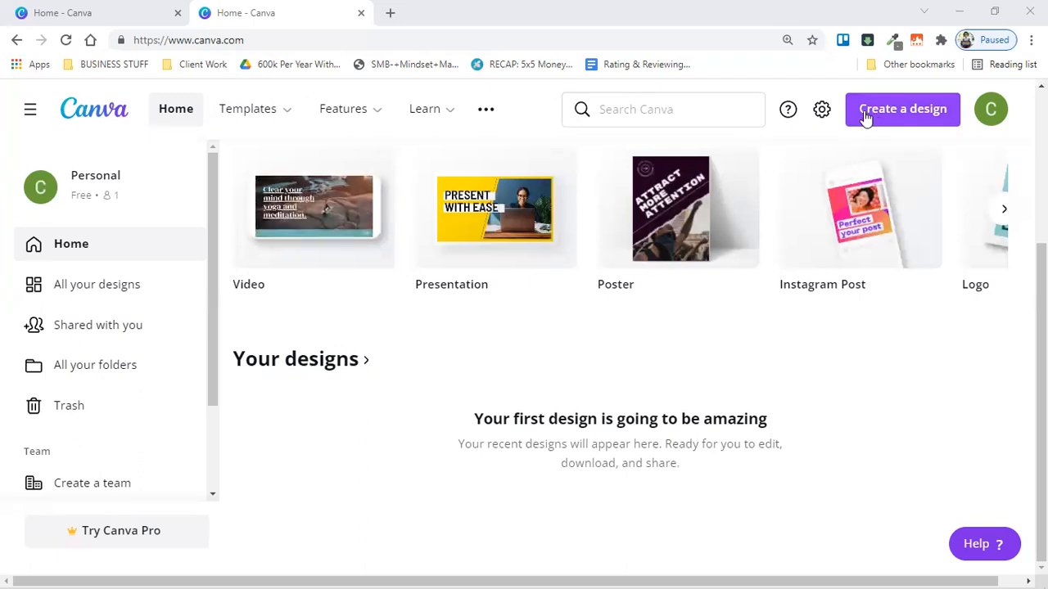
pyautogui.click(866, 111)
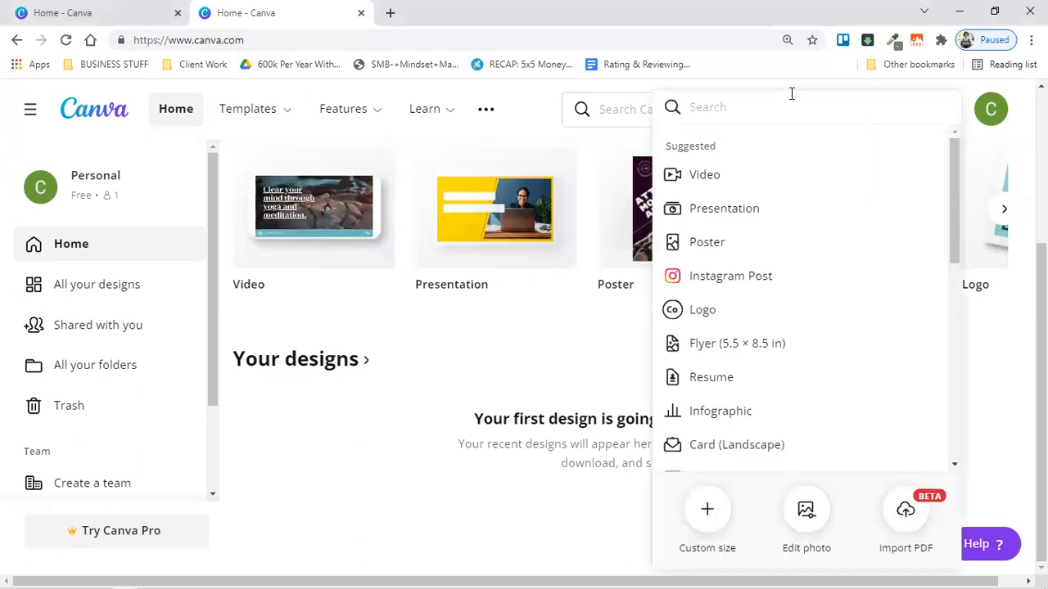
pyautogui.write('facebook post')
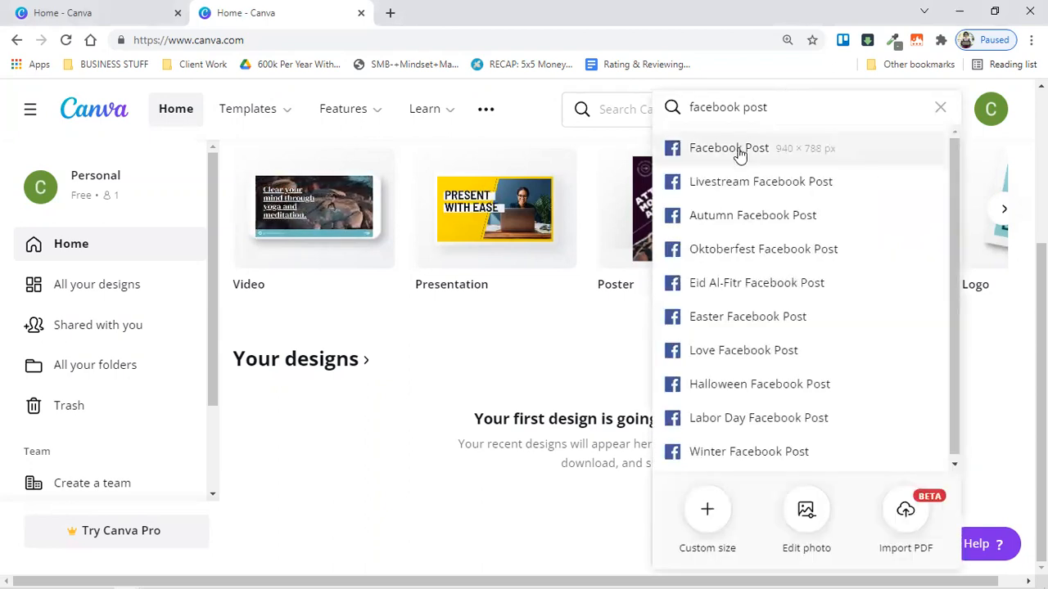
pyautogui.click(739, 154)
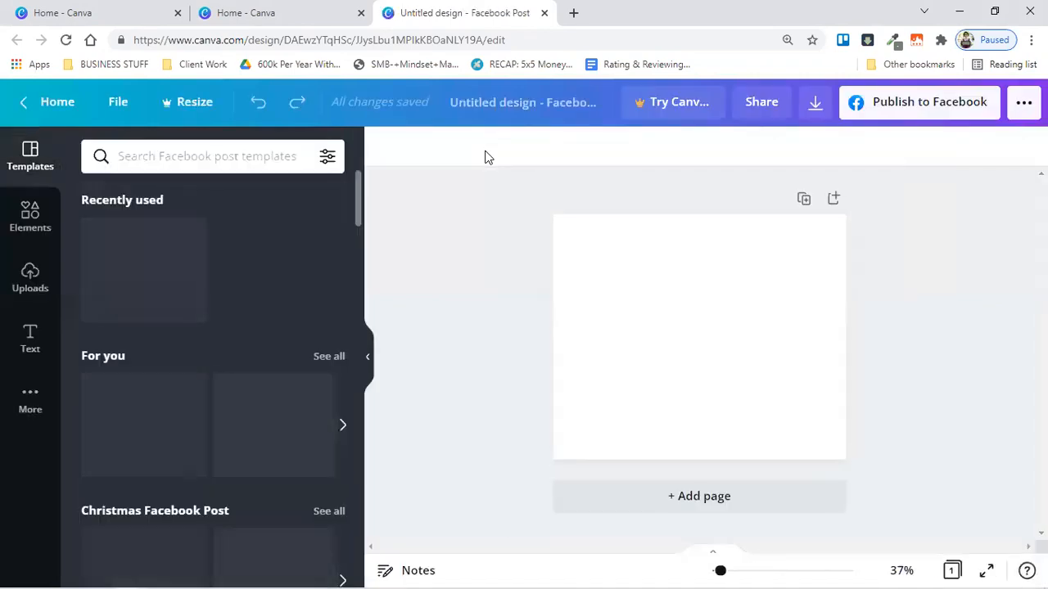
pyautogui.click(620, 267)
pyautogui.click(493, 283)
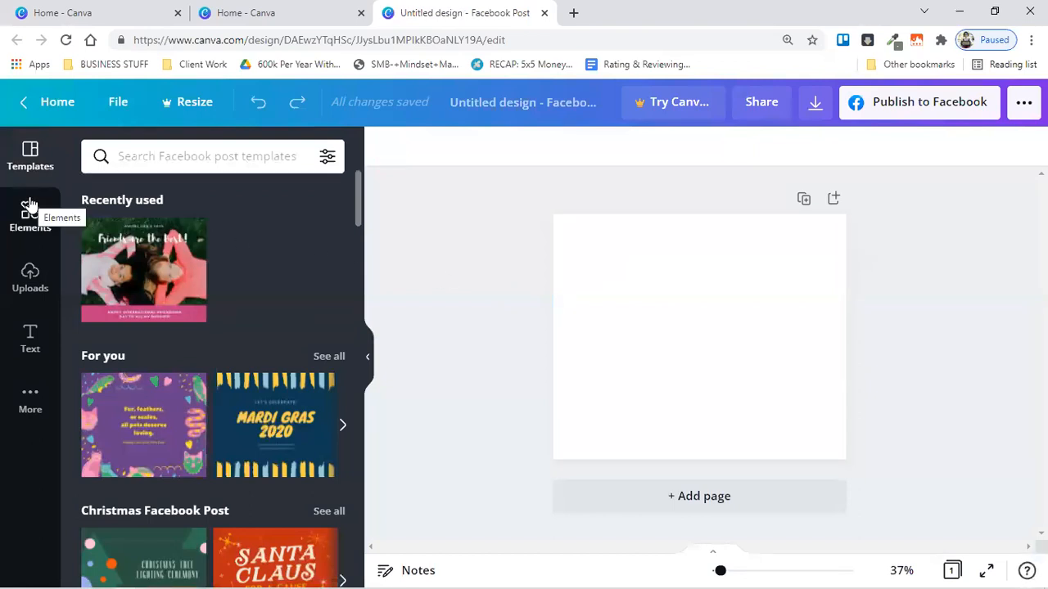
# Look through the categories of ready-made Facebook post templates
pyautogui.scroll(-4, 151, 298)
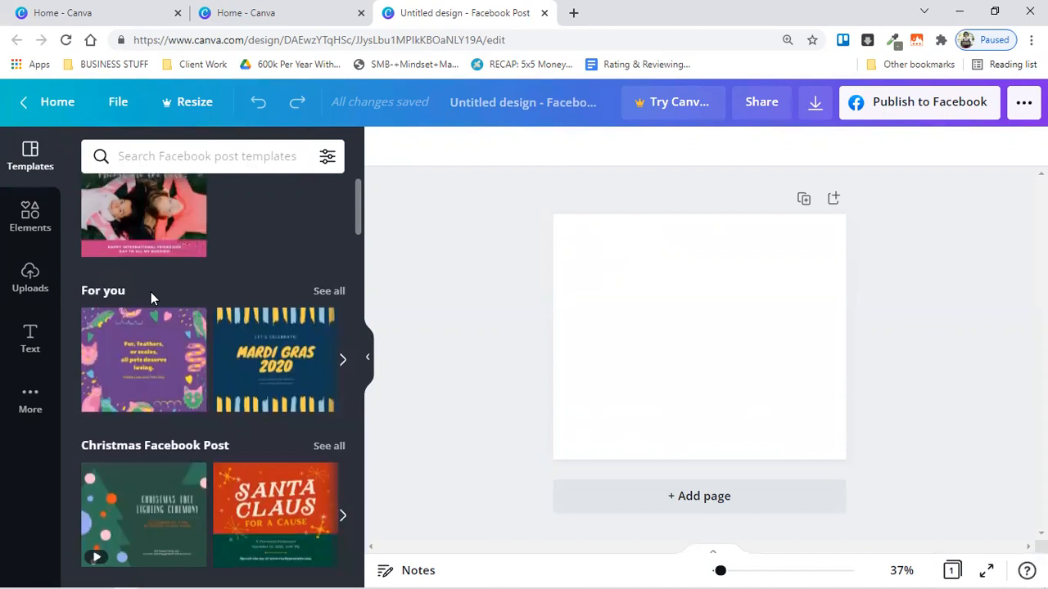
pyautogui.scroll(-10, 268, 278)
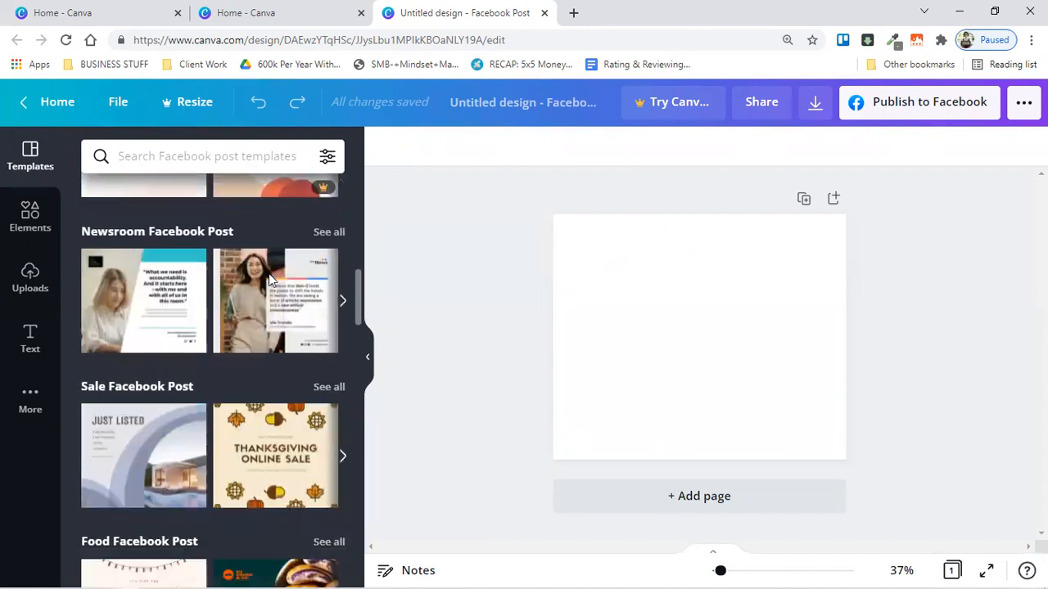
pyautogui.scroll(-15, 269, 279)
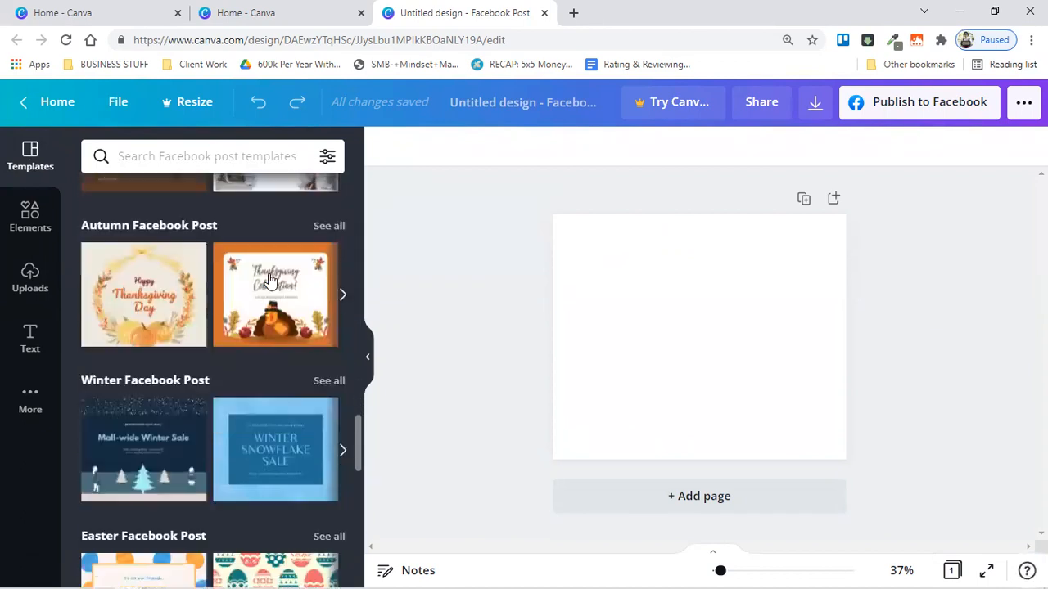
pyautogui.scroll(-15, 269, 279)
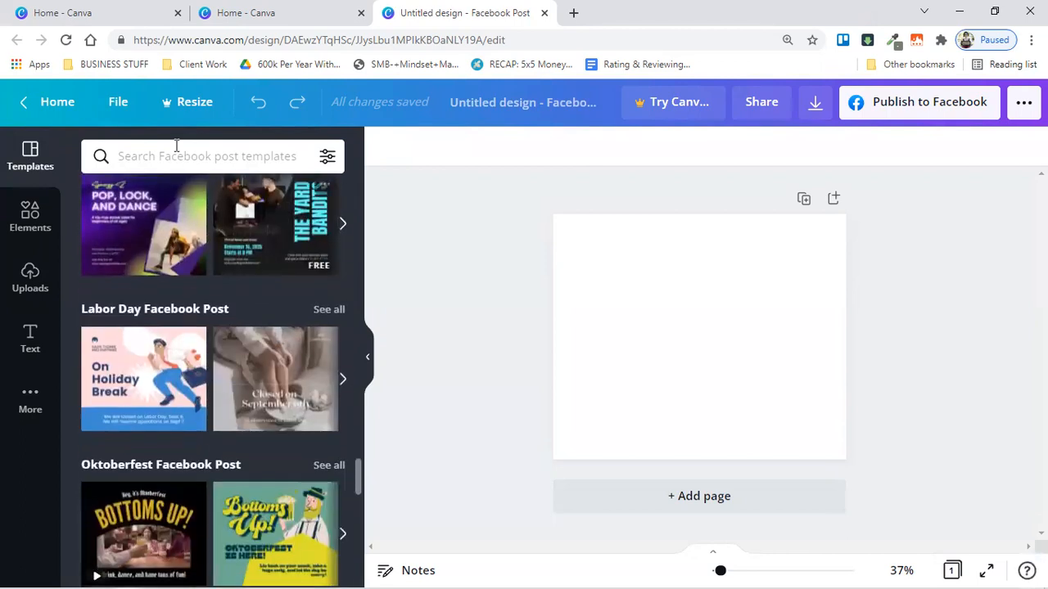
pyautogui.scroll(20, 163, 331)
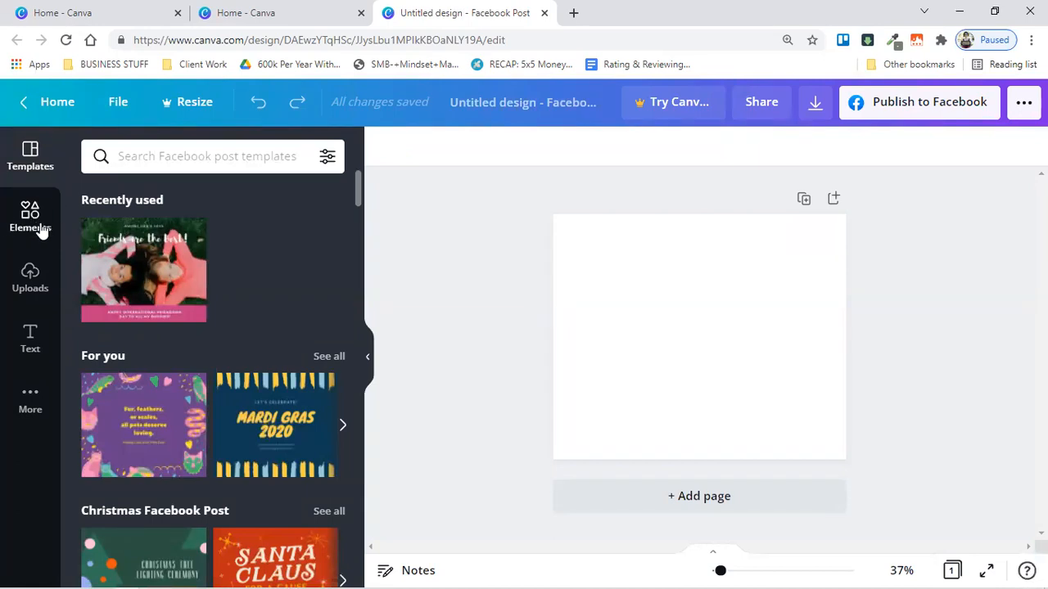
# Add a circle from the Lines & Shapes elements to the blank page
pyautogui.click(33, 215)
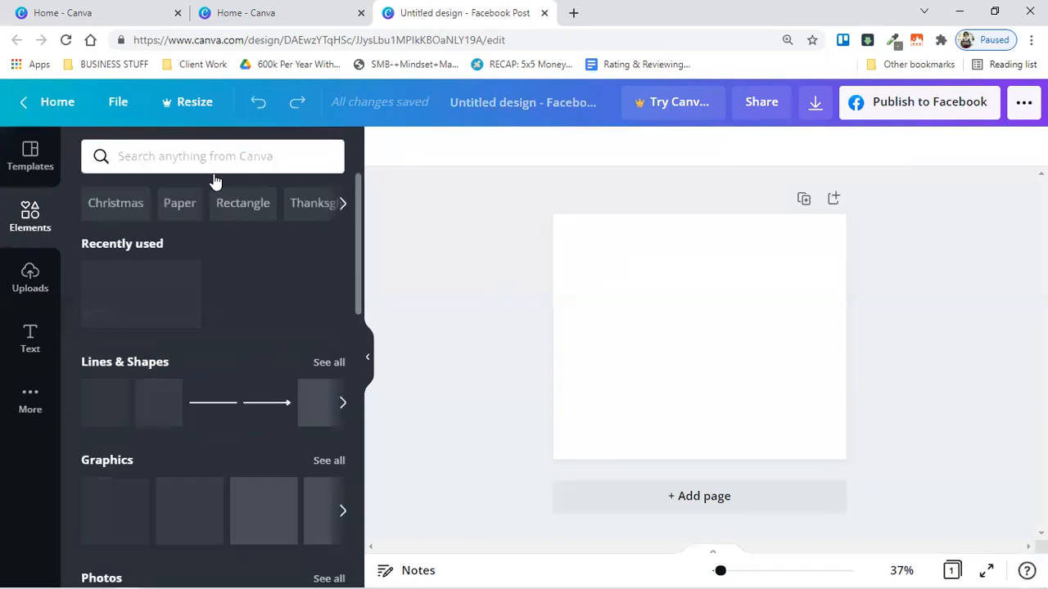
pyautogui.scroll(-2, 329, 344)
pyautogui.scroll(2, 328, 344)
pyautogui.scroll(-2, 265, 377)
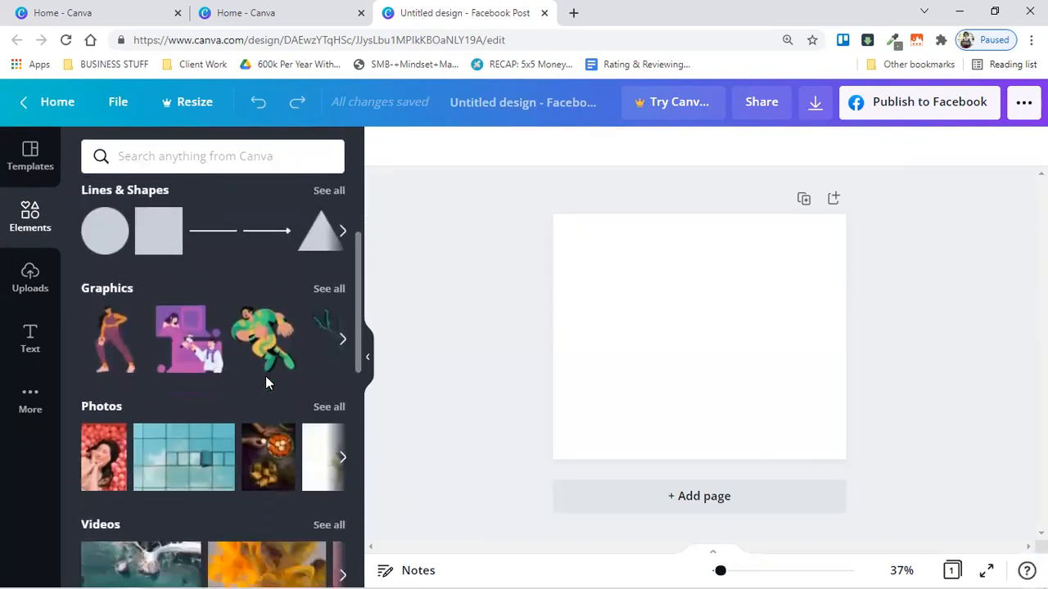
pyautogui.scroll(-4, 175, 386)
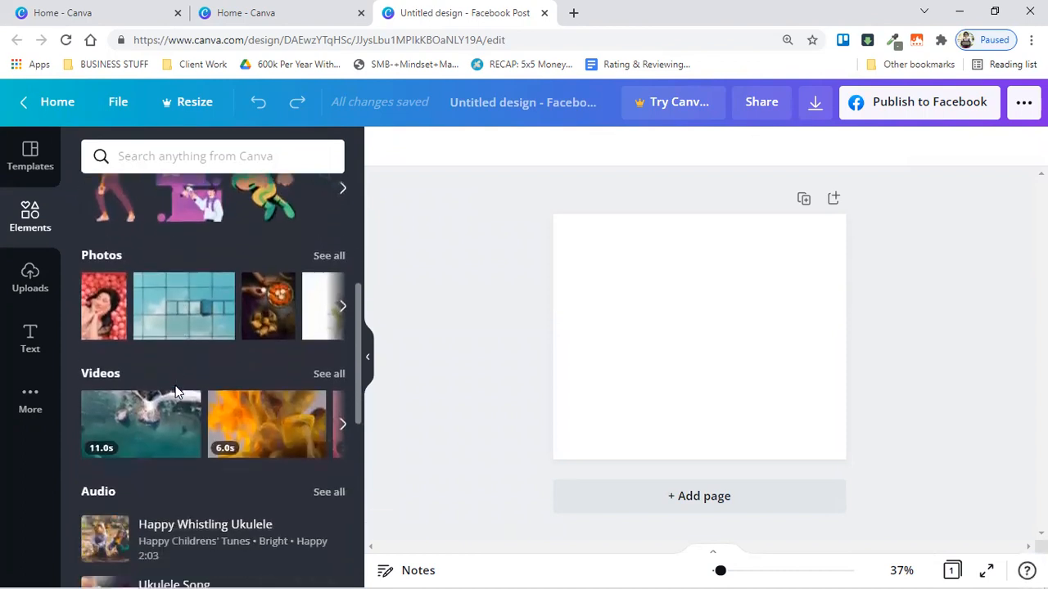
pyautogui.scroll(6, 175, 393)
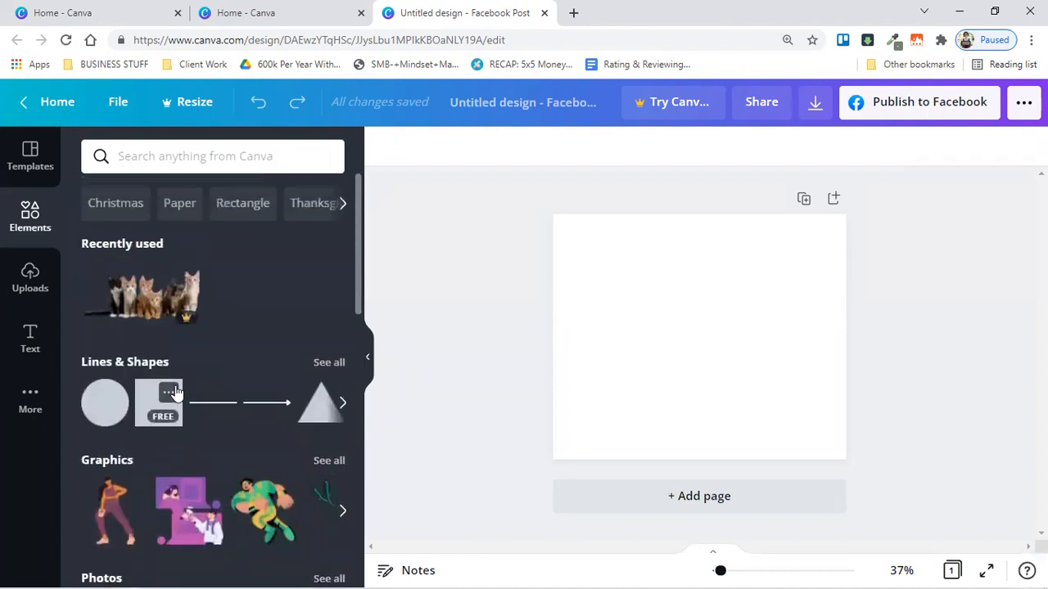
pyautogui.click(96, 402)
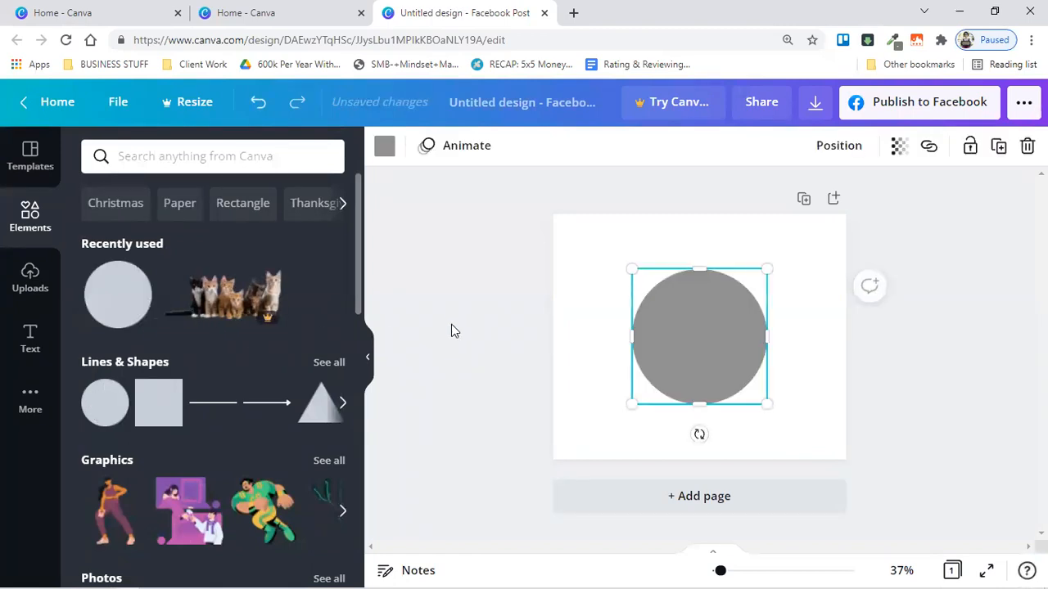
# Enlarge the circle and centre it horizontally and vertically on the page
pyautogui.moveTo(624, 261); pyautogui.dragTo(553, 256)
pyautogui.moveTo(708, 302); pyautogui.dragTo(734, 330)
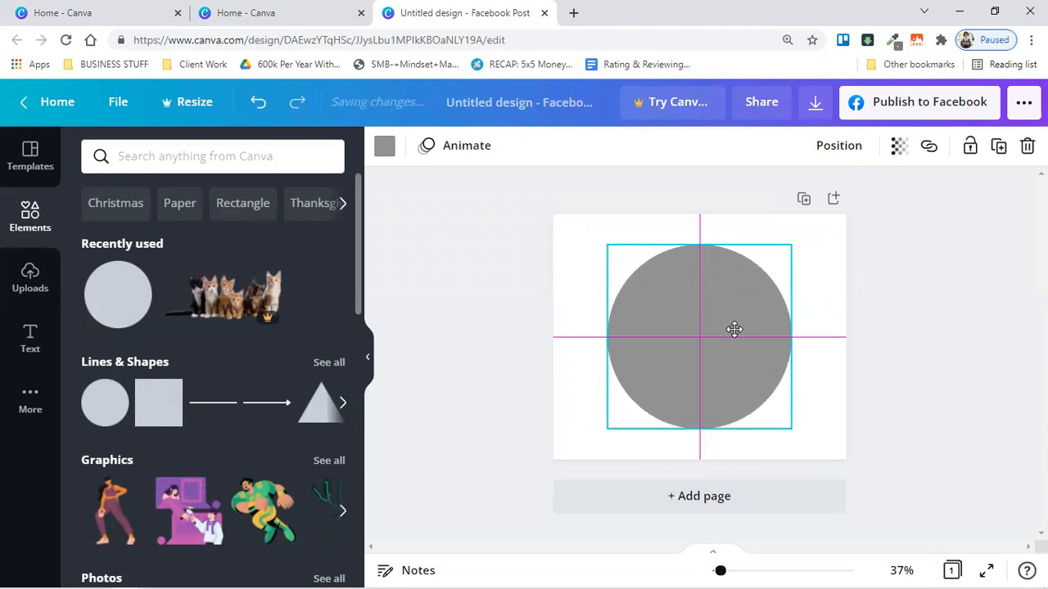
pyautogui.moveTo(734, 329)
pyautogui.mouseDown()
pyautogui.moveTo(763, 329)
pyautogui.moveTo(732, 329)
pyautogui.mouseUp()
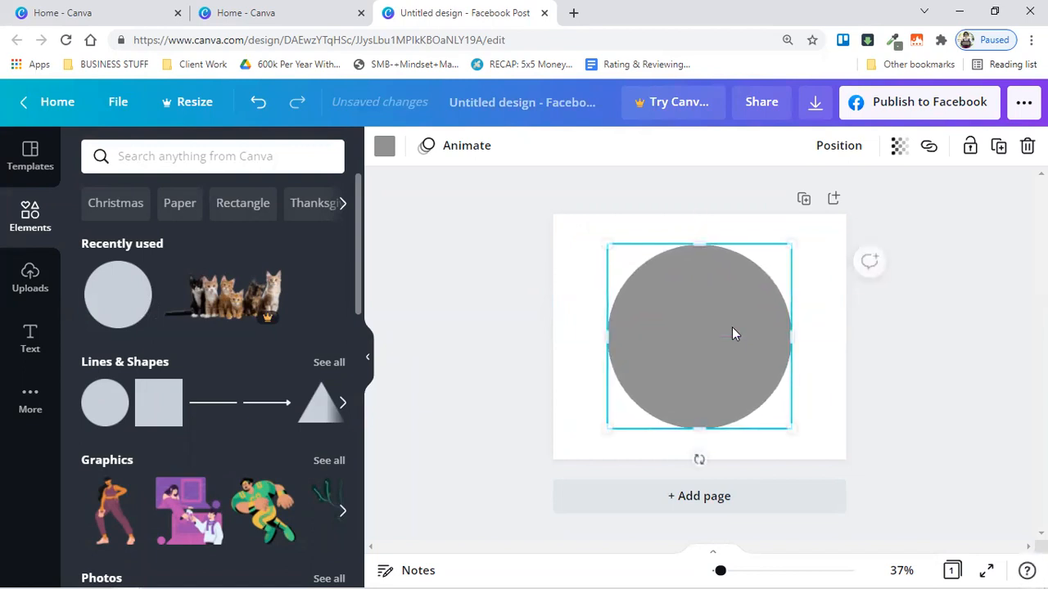
# Search the colours for "pink" and fill the circle with the light pink of the Strawberry Almond Bar palette
pyautogui.click(384, 148)
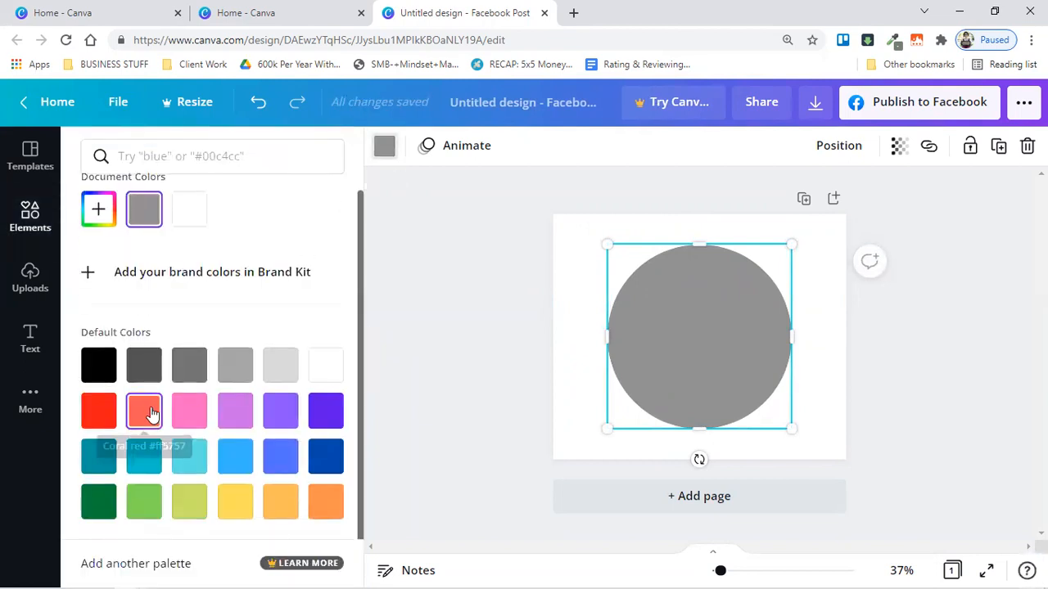
pyautogui.click(172, 156)
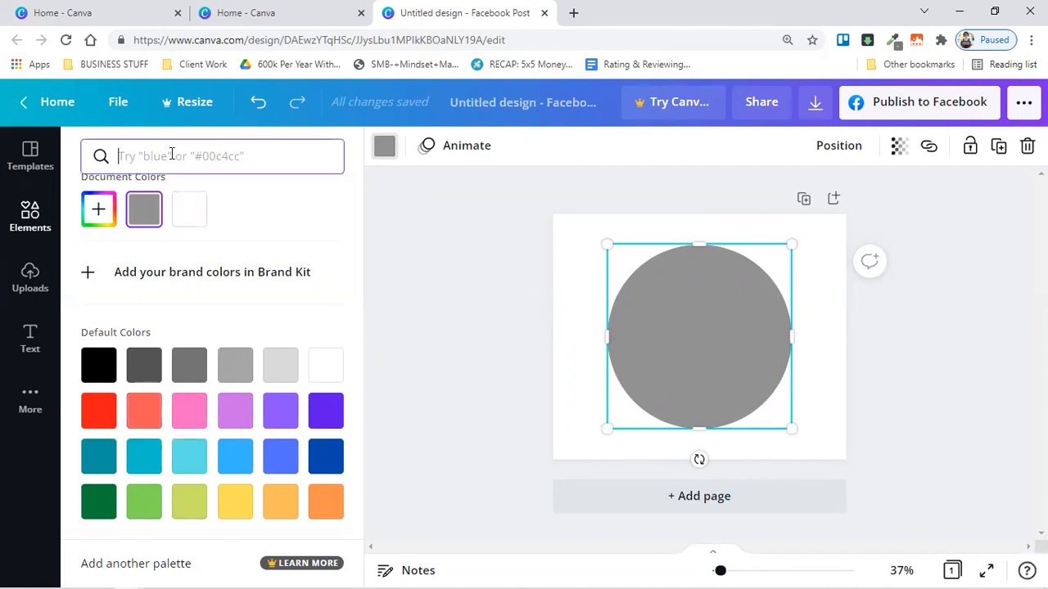
pyautogui.write('pink')
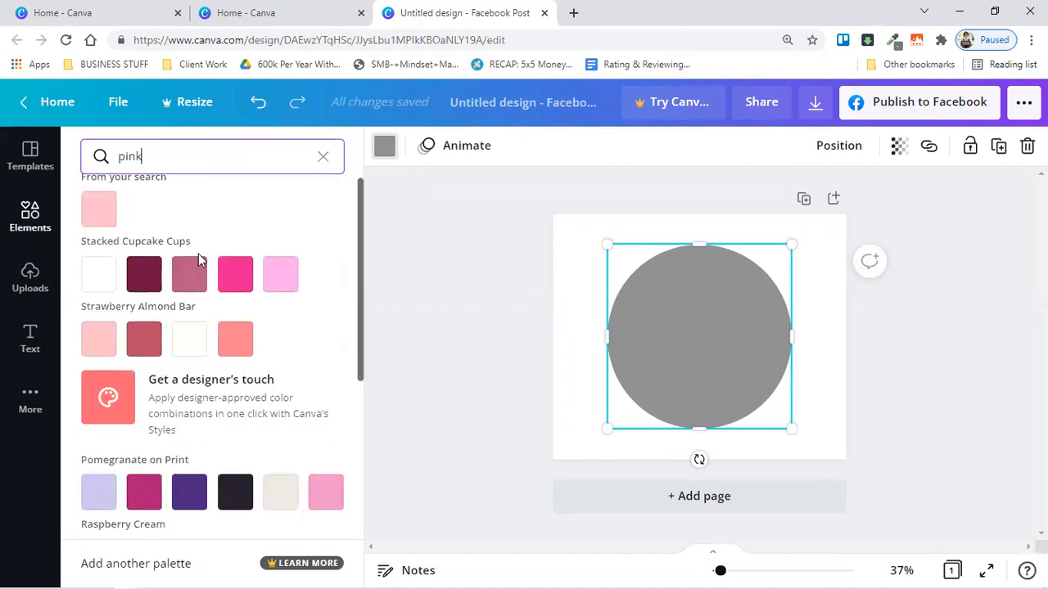
pyautogui.click(108, 344)
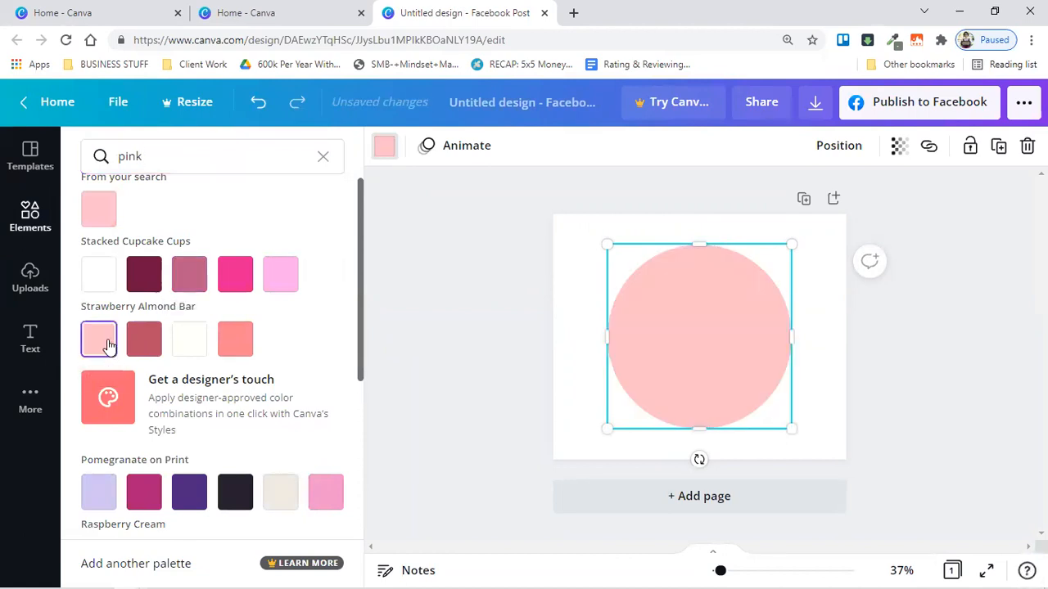
pyautogui.click(451, 254)
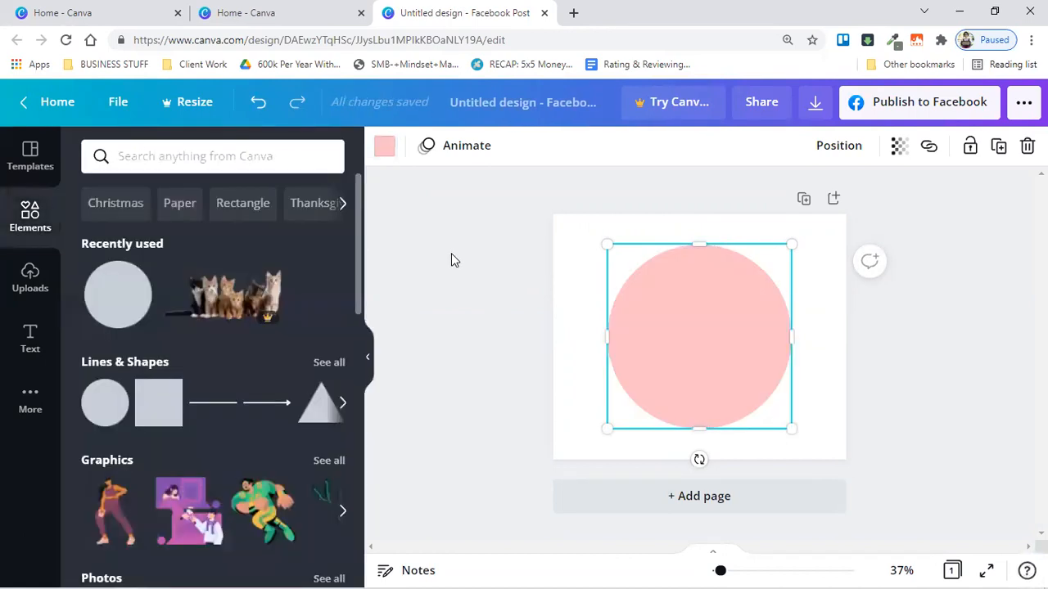
pyautogui.click(451, 260)
# Try the Breathe and Pan element animations on the pink circle and set its animation back to None
pyautogui.click(692, 351)
pyautogui.click(491, 309)
pyautogui.click(679, 298)
pyautogui.click(460, 153)
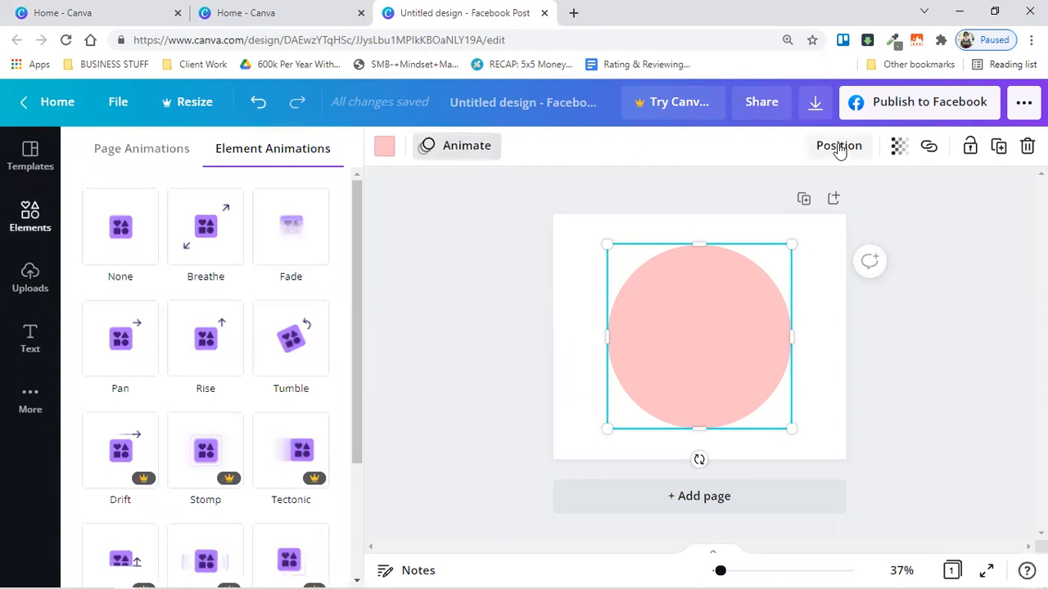
pyautogui.click(206, 228)
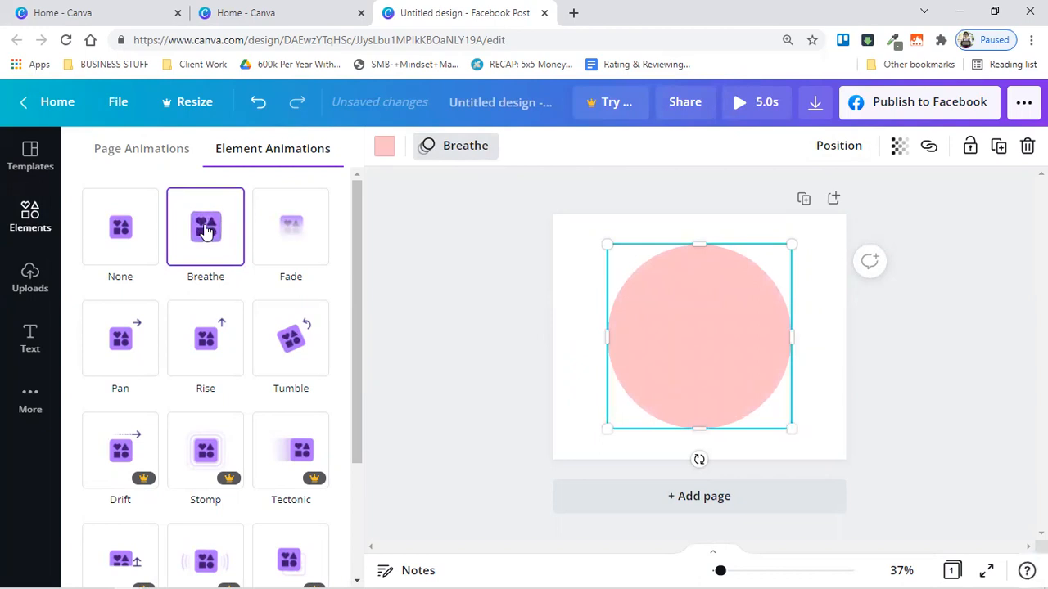
pyautogui.click(117, 373)
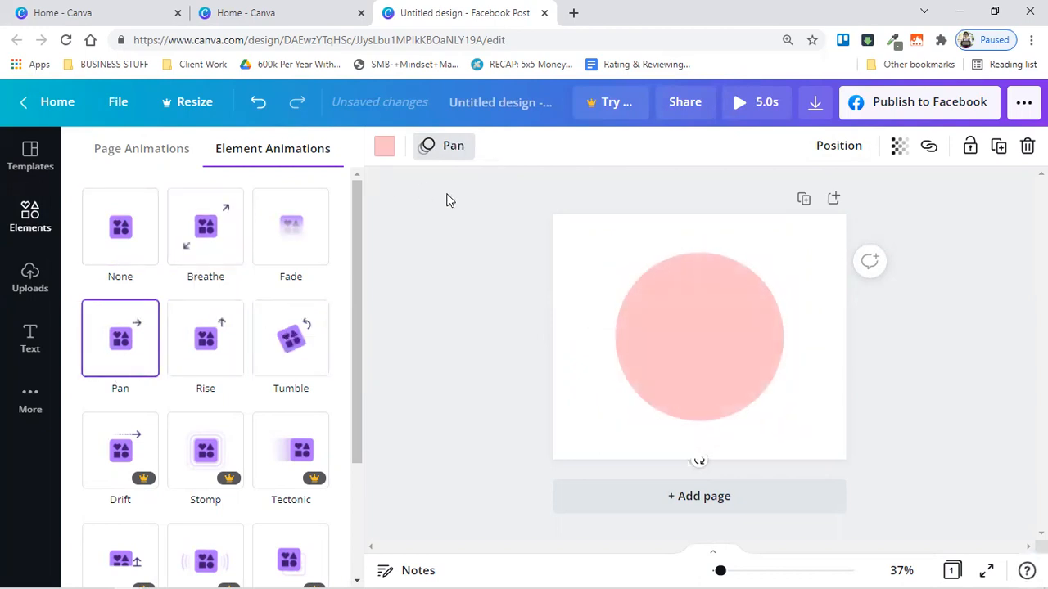
pyautogui.click(135, 242)
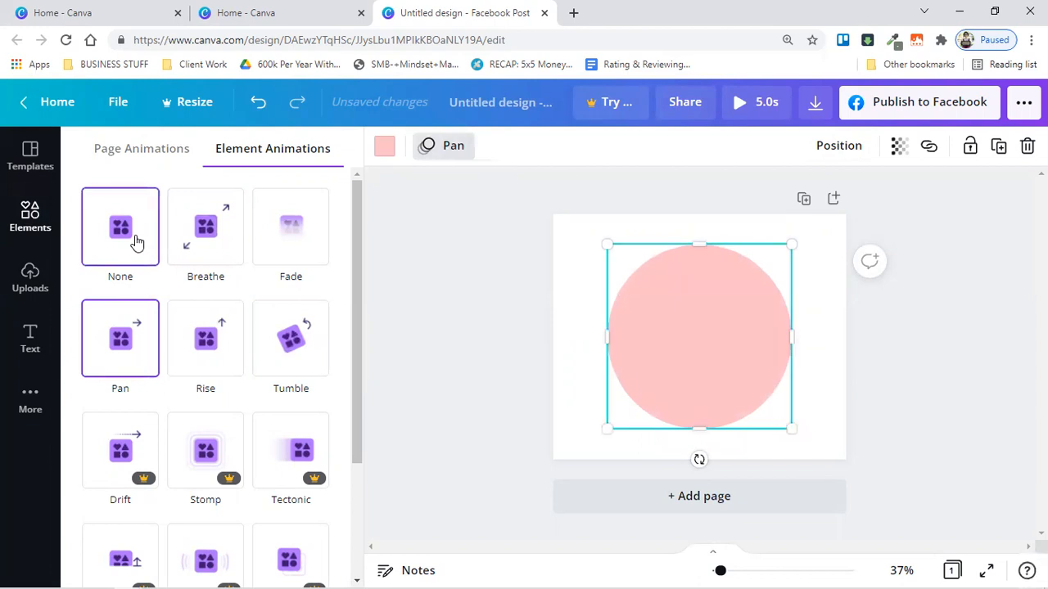
# Check the circle's layering and page alignment options and try its transparency setting, leaving it at 100
pyautogui.click(840, 153)
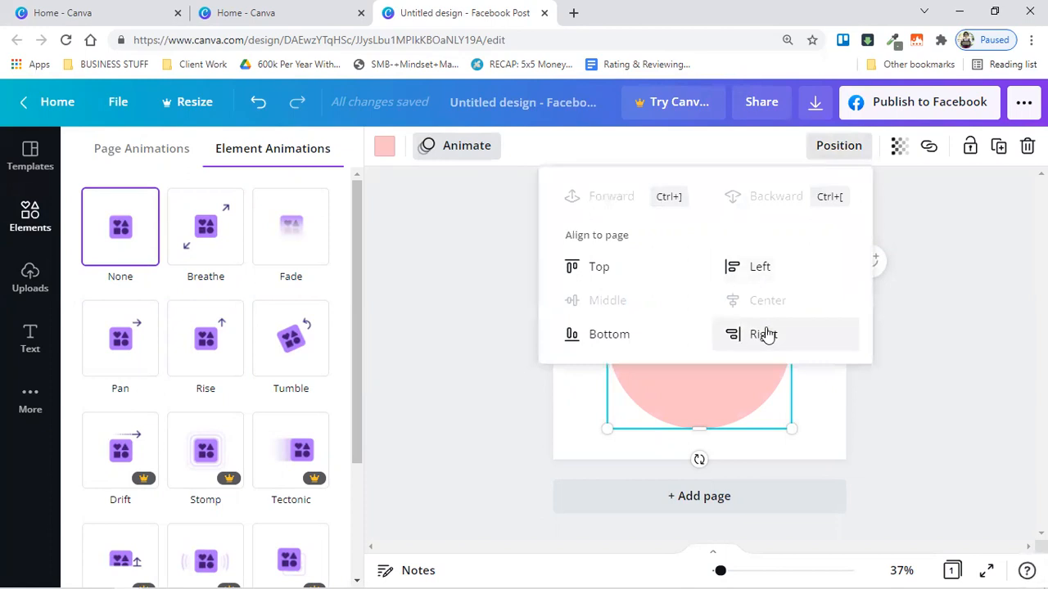
pyautogui.click(926, 271)
pyautogui.click(904, 151)
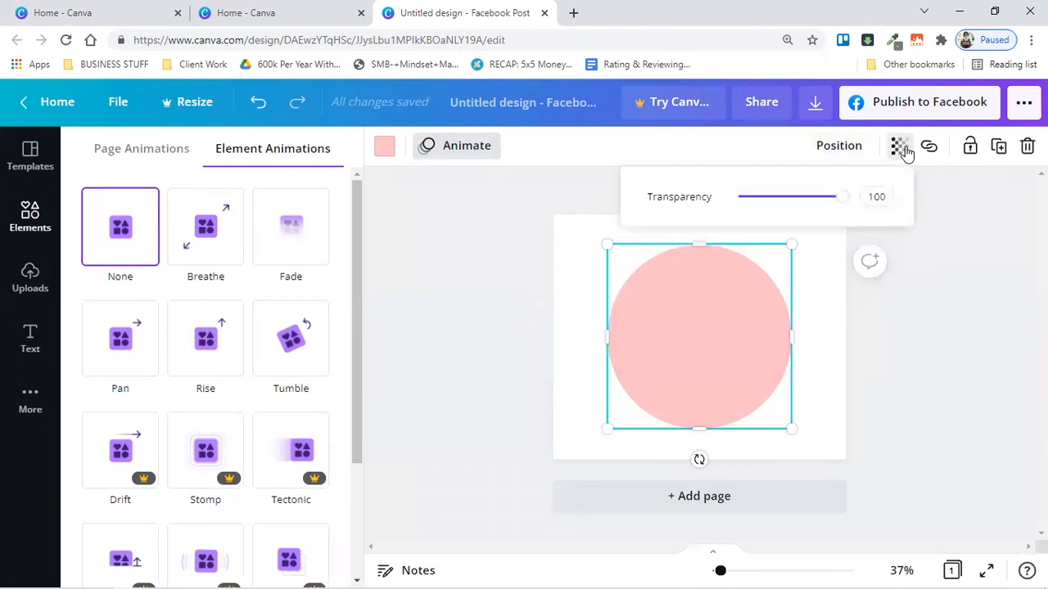
pyautogui.moveTo(844, 203)
pyautogui.mouseDown()
pyautogui.moveTo(753, 201)
pyautogui.moveTo(853, 209)
pyautogui.mouseUp()
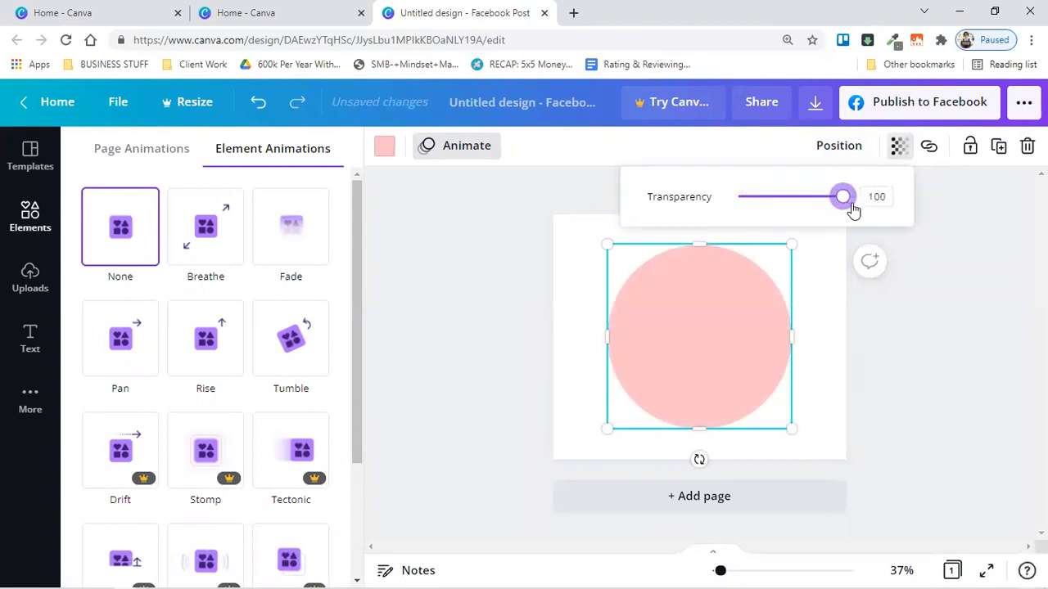
pyautogui.click(950, 283)
# Browse the text font combinations and add the "Coffee Please" combination to the page over the pink circle
pyautogui.click(24, 214)
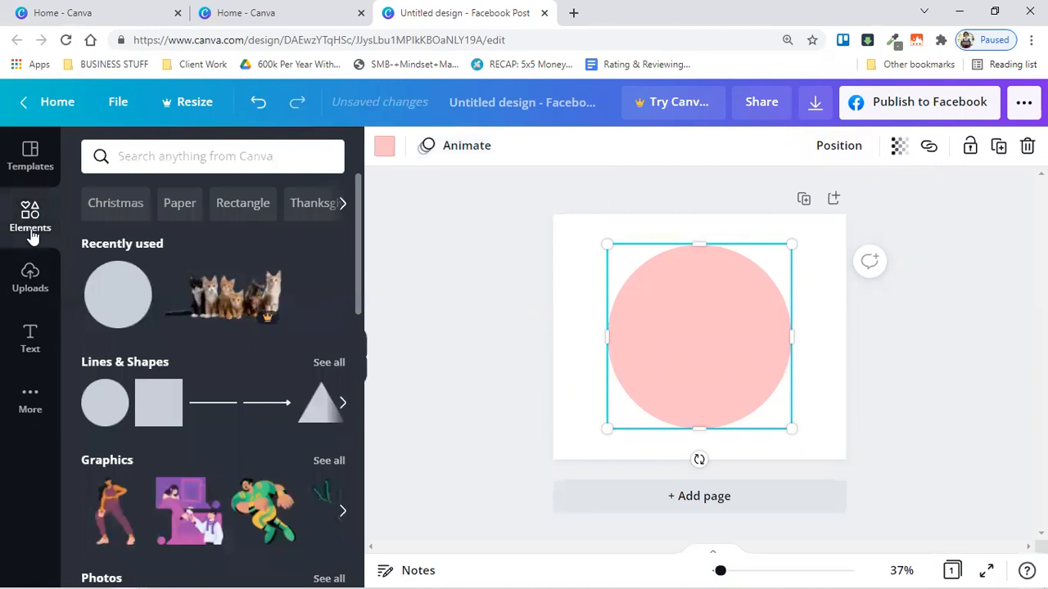
pyautogui.click(30, 342)
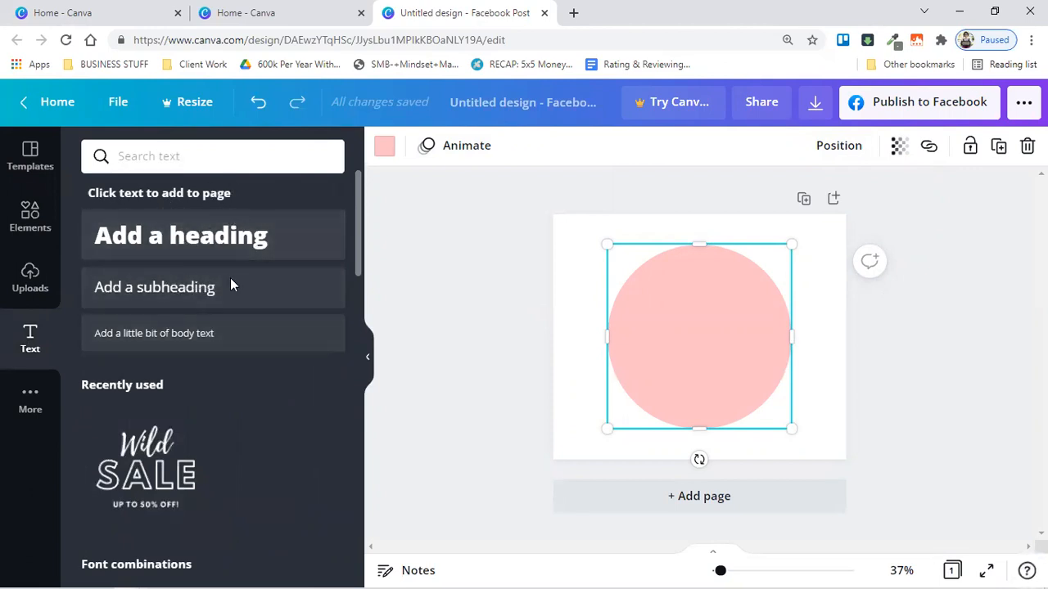
pyautogui.scroll(-5, 244, 348)
pyautogui.scroll(-5, 244, 350)
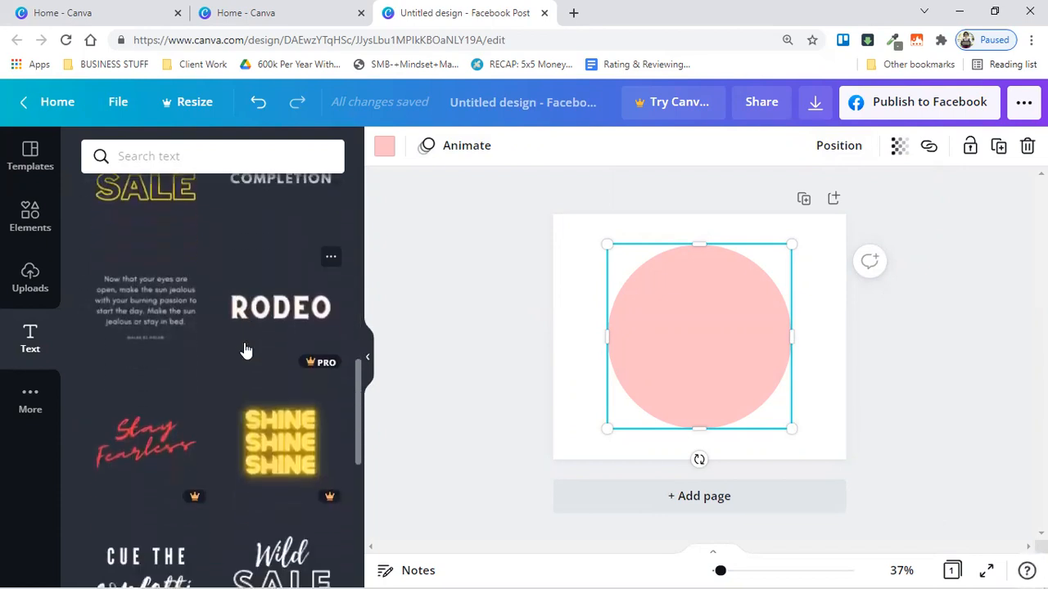
pyautogui.scroll(-1, 234, 421)
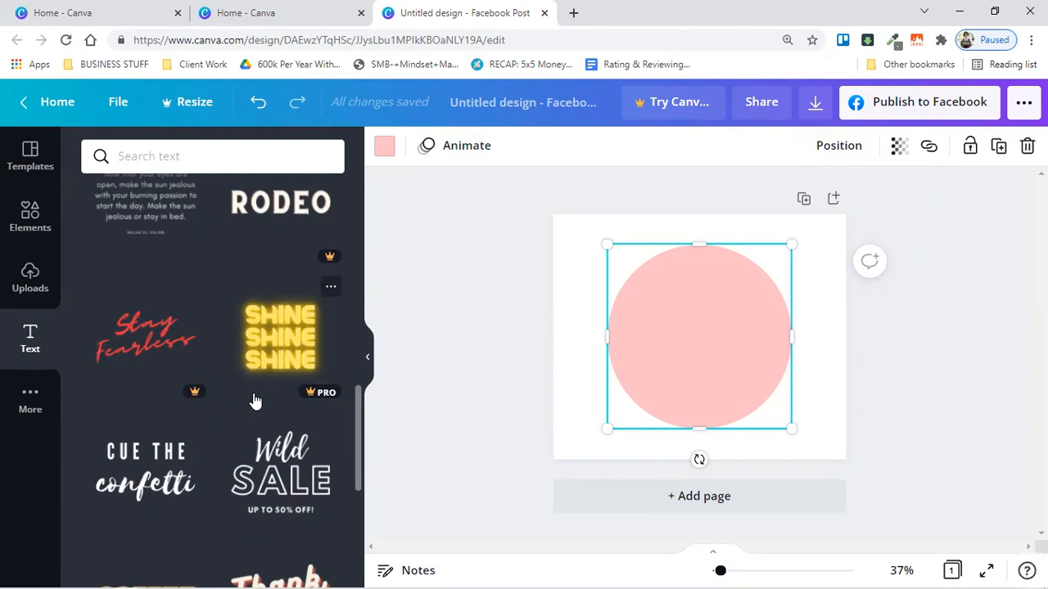
pyautogui.scroll(-2, 253, 398)
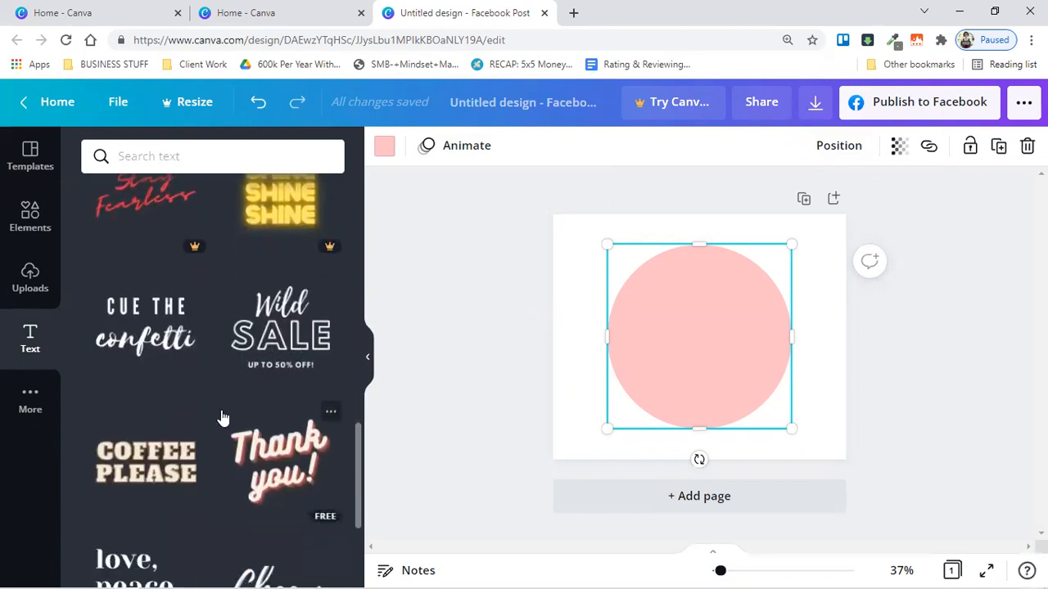
pyautogui.scroll(-2, 222, 417)
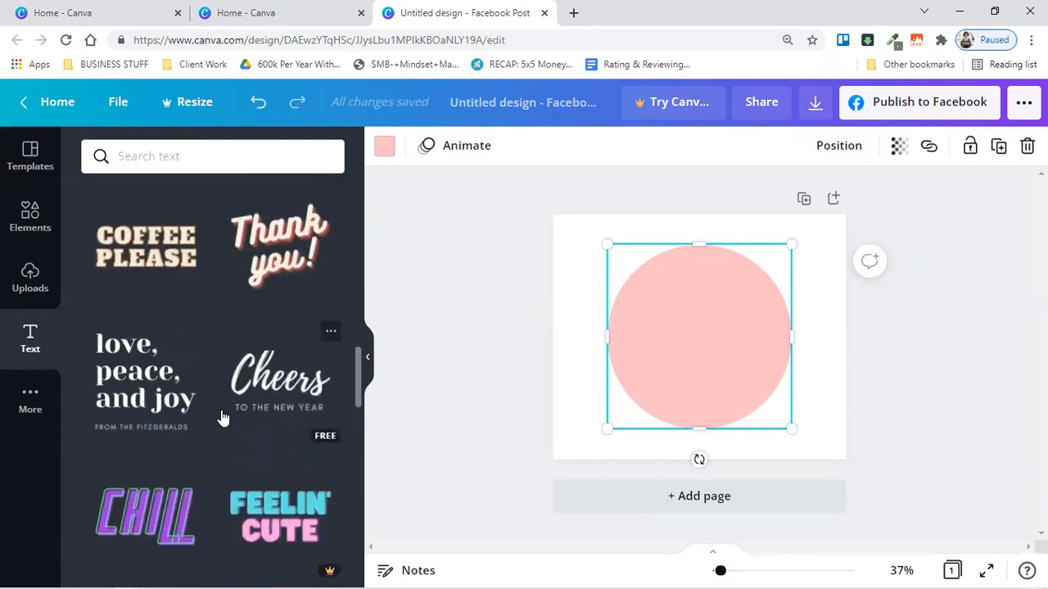
pyautogui.click(158, 244)
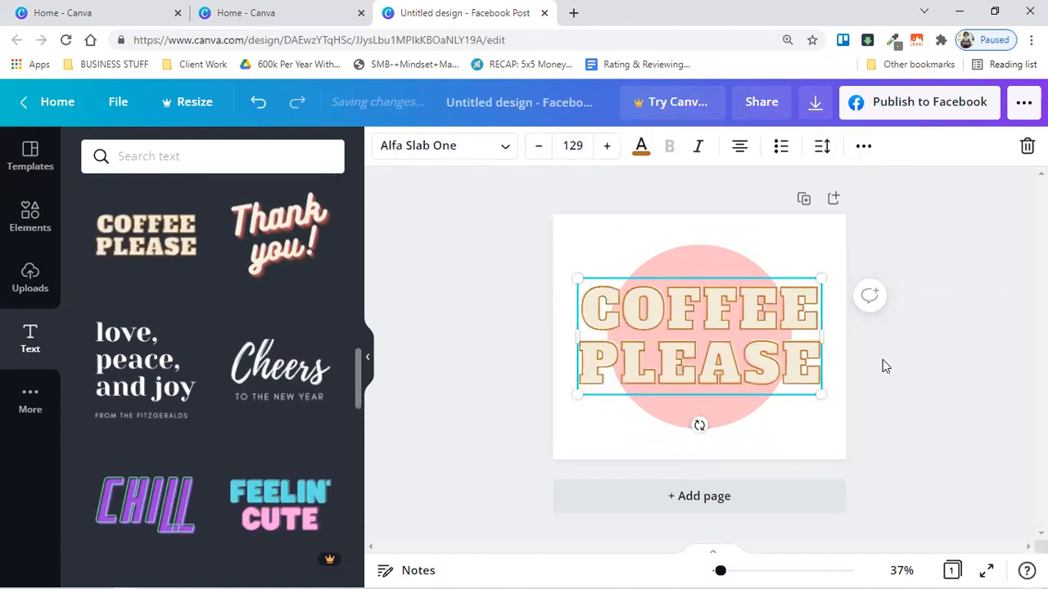
# Delete the "Coffee Please" text from the page and add the same font combination again
pyautogui.click(682, 317)
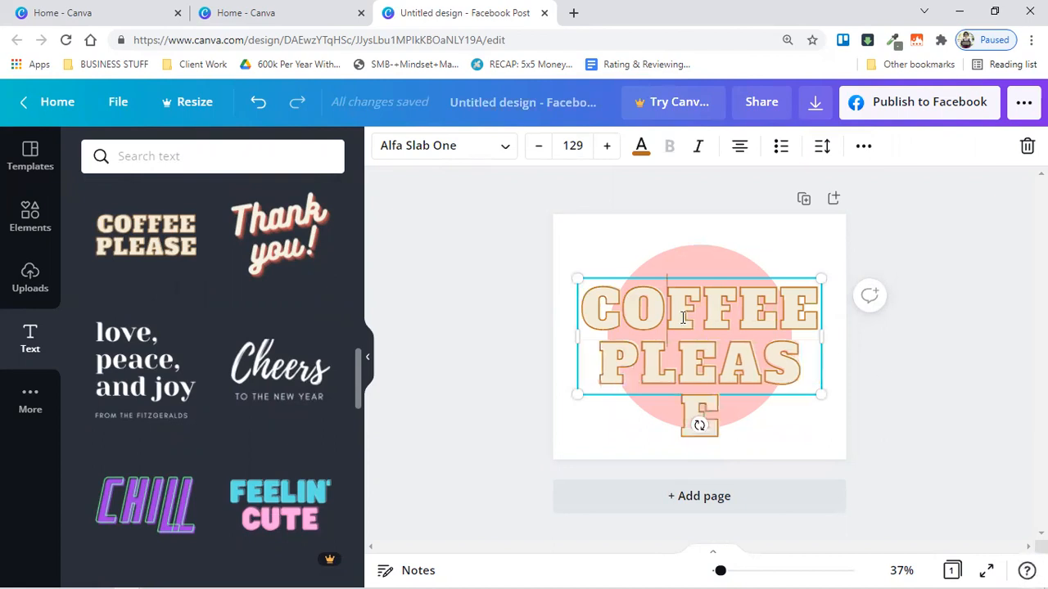
pyautogui.press('Delete')
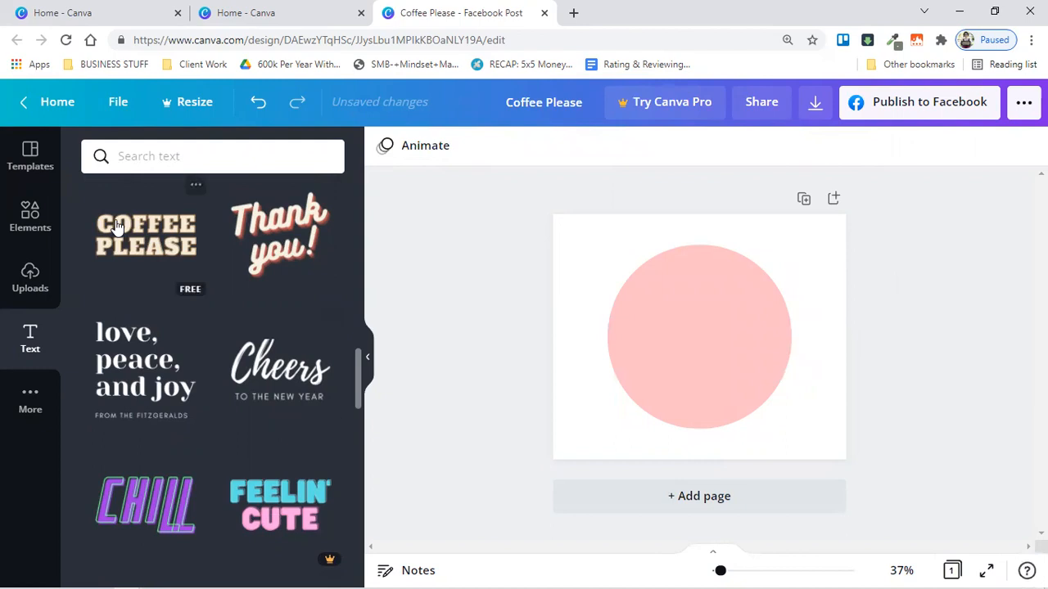
pyautogui.click(146, 235)
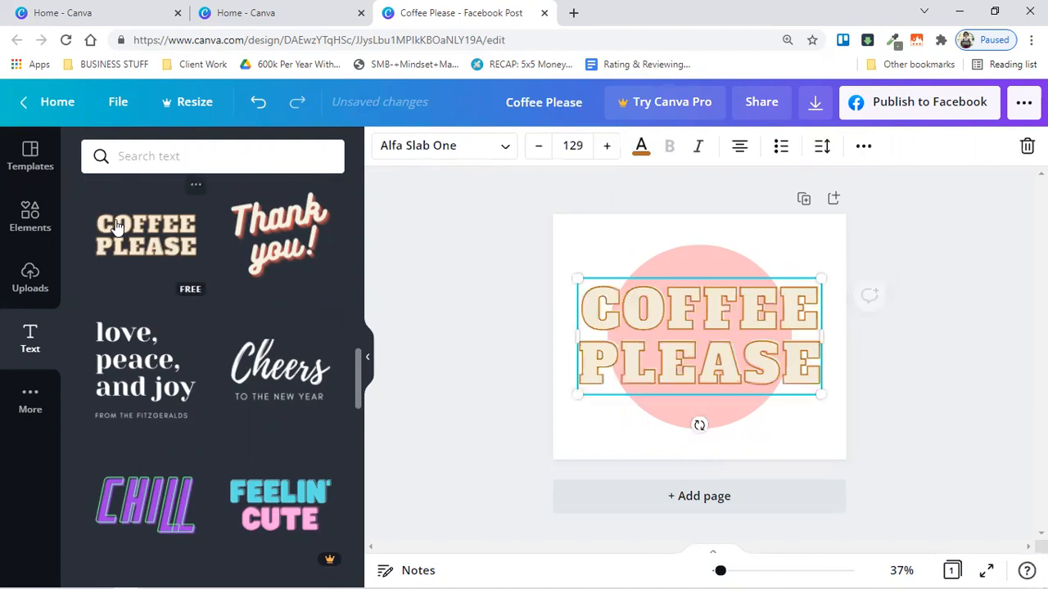
# Compare the editing options offered for the "Coffee Please" text with those for the pink circle
pyautogui.click(908, 381)
pyautogui.click(729, 326)
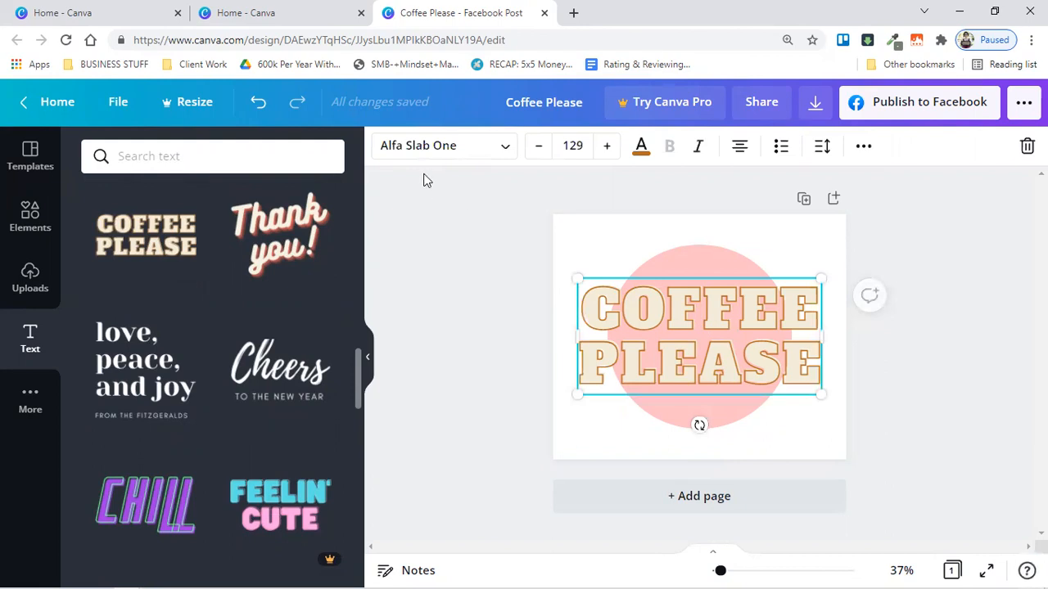
pyautogui.click(692, 266)
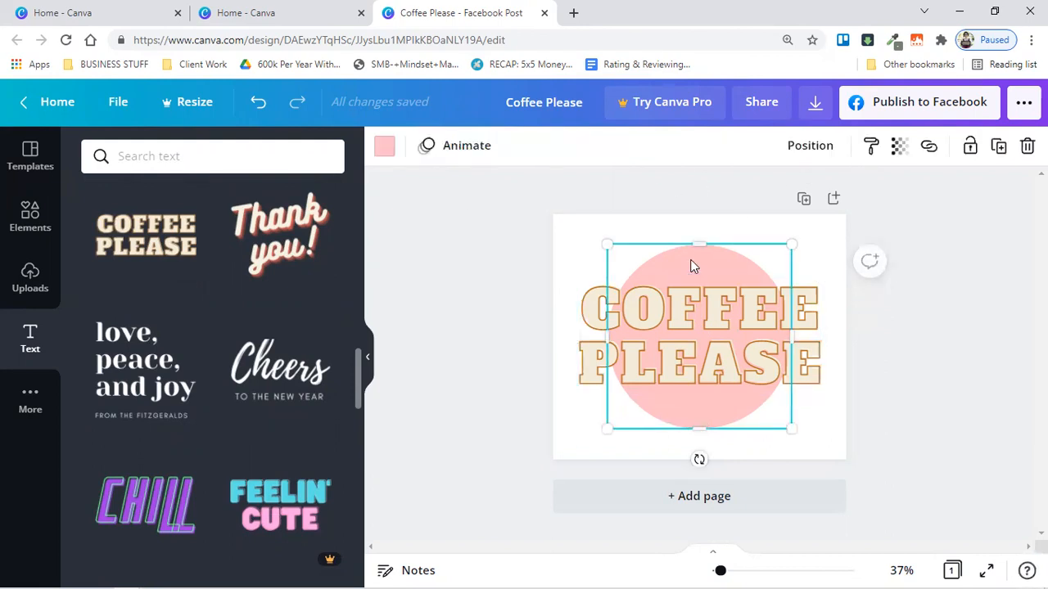
# Look through the list of fonts available for the "Coffee Please" text
pyautogui.click(668, 318)
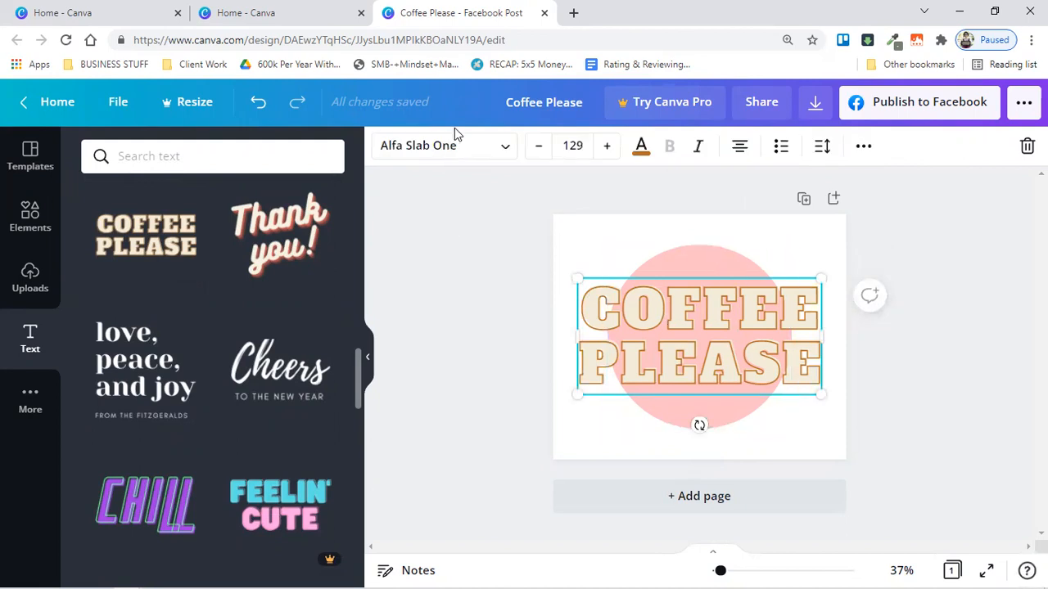
pyautogui.click(499, 153)
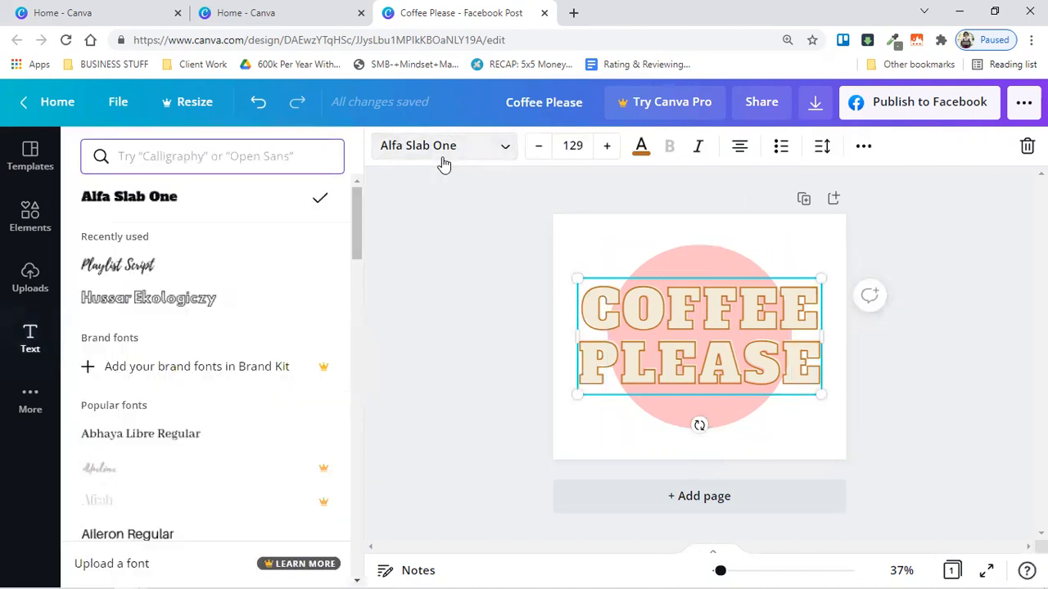
pyautogui.scroll(-5, 196, 396)
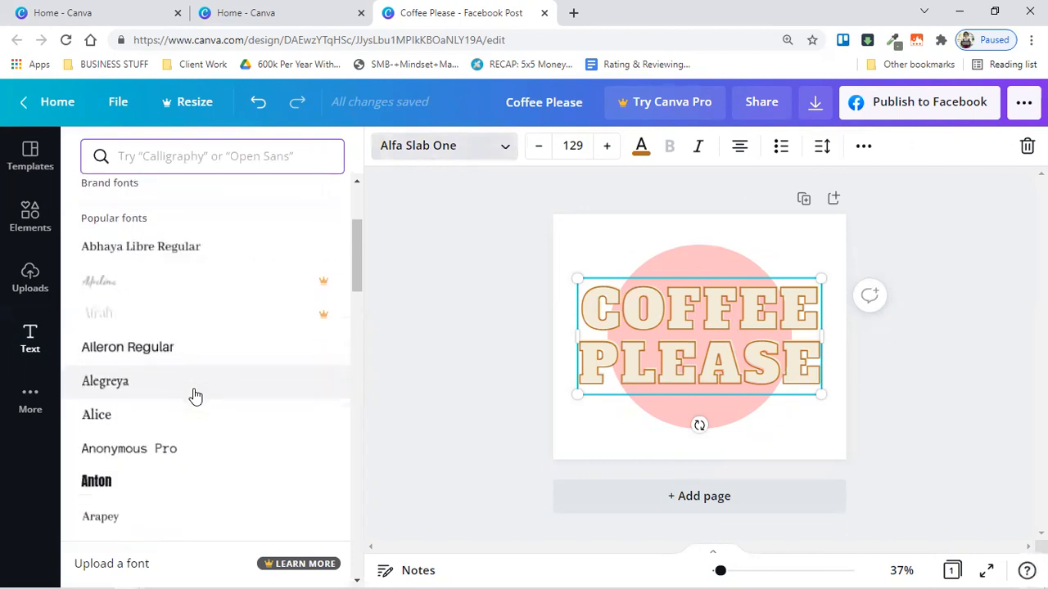
pyautogui.scroll(5, 196, 396)
pyautogui.scroll(1, 196, 396)
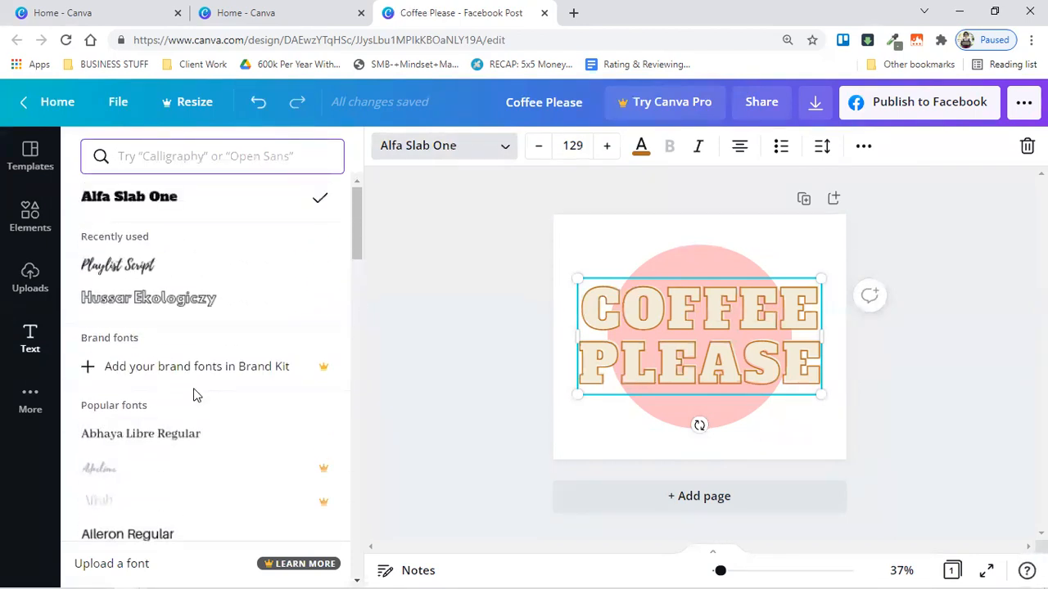
pyautogui.scroll(-4, 258, 368)
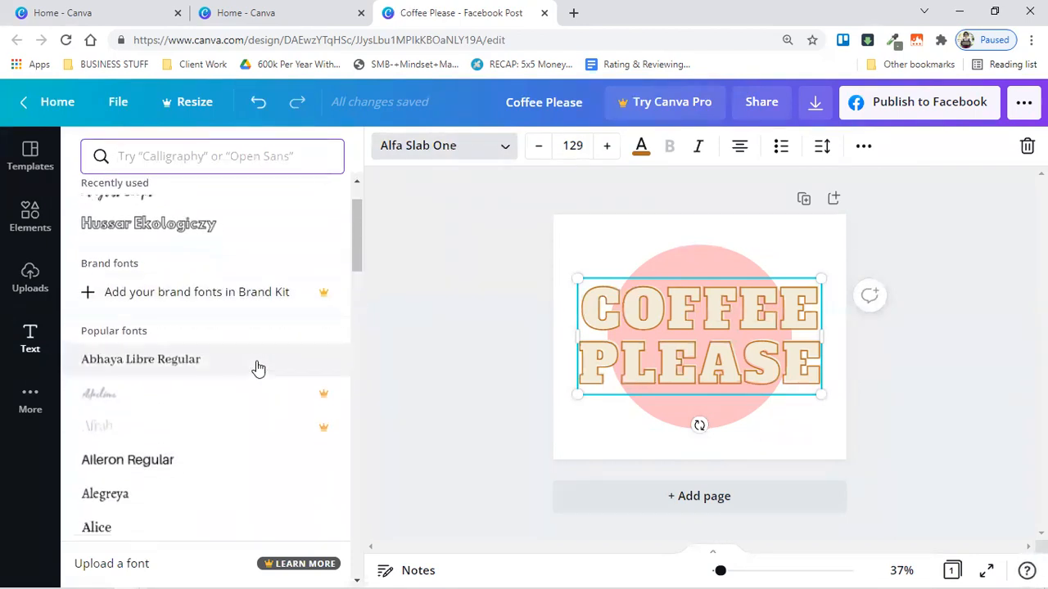
pyautogui.scroll(1, 258, 369)
pyautogui.scroll(-1, 258, 368)
pyautogui.scroll(-2, 258, 369)
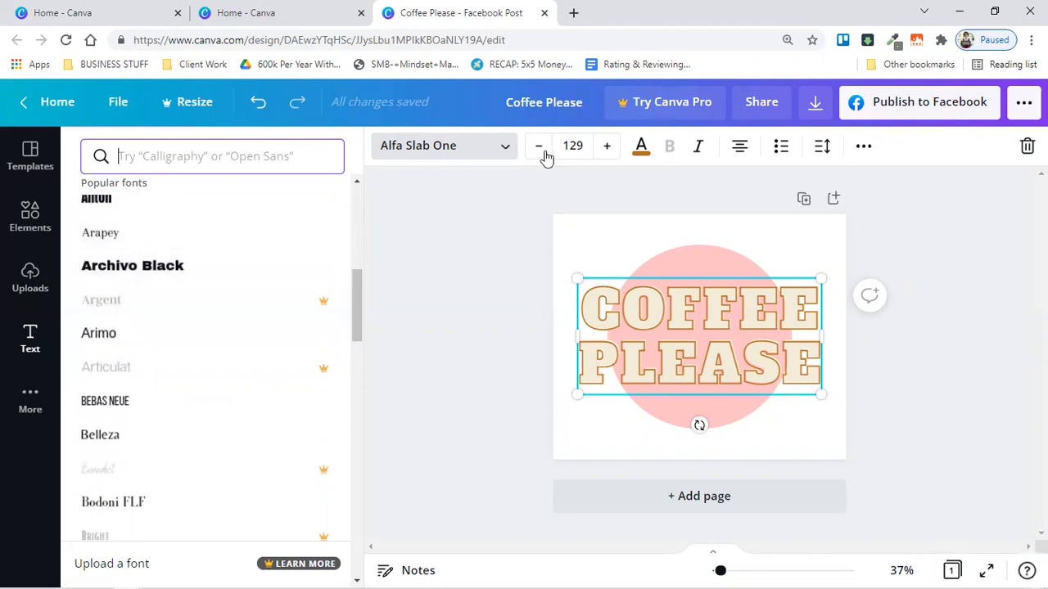
# Check the preset font sizes and enlarge the "Coffee Please" text to size 132
pyautogui.click(580, 147)
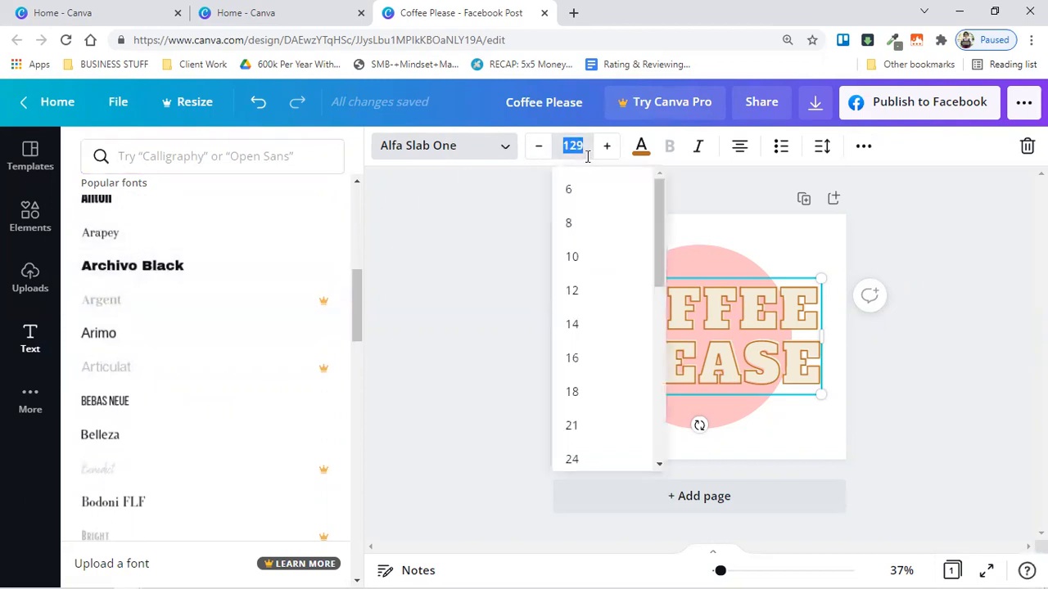
pyautogui.click(513, 232)
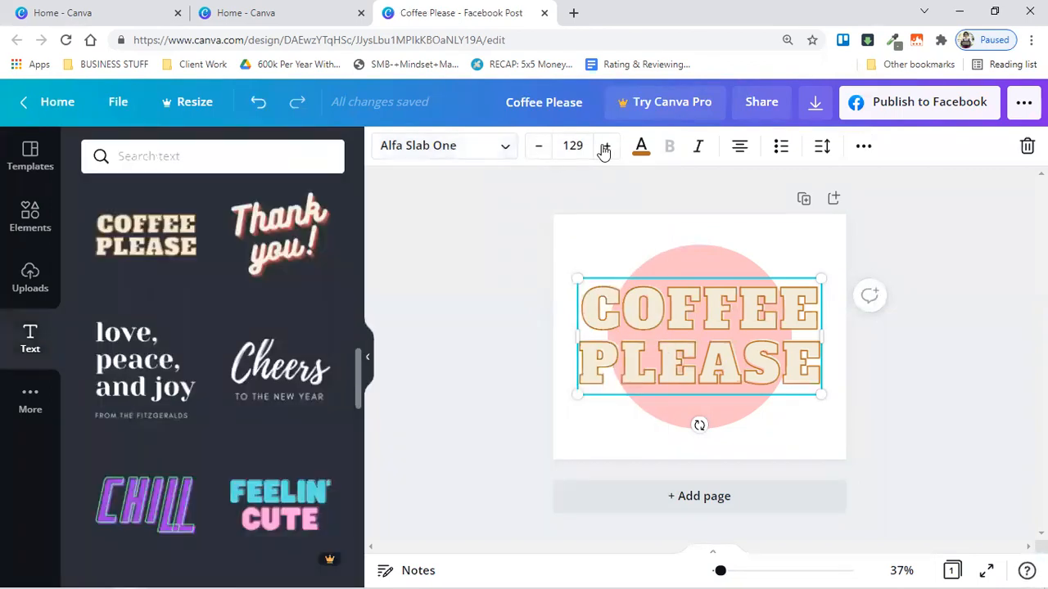
pyautogui.moveTo(576, 399); pyautogui.dragTo(584, 431)
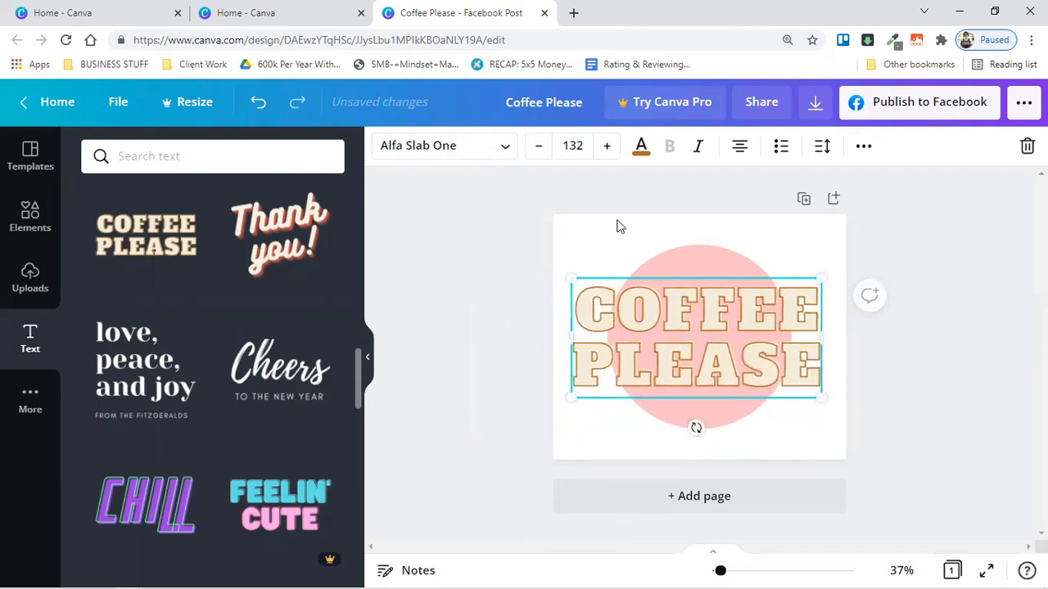
# Examine the colours available for the "Coffee Please" text, try a search for "blue" and clear it
pyautogui.click(641, 147)
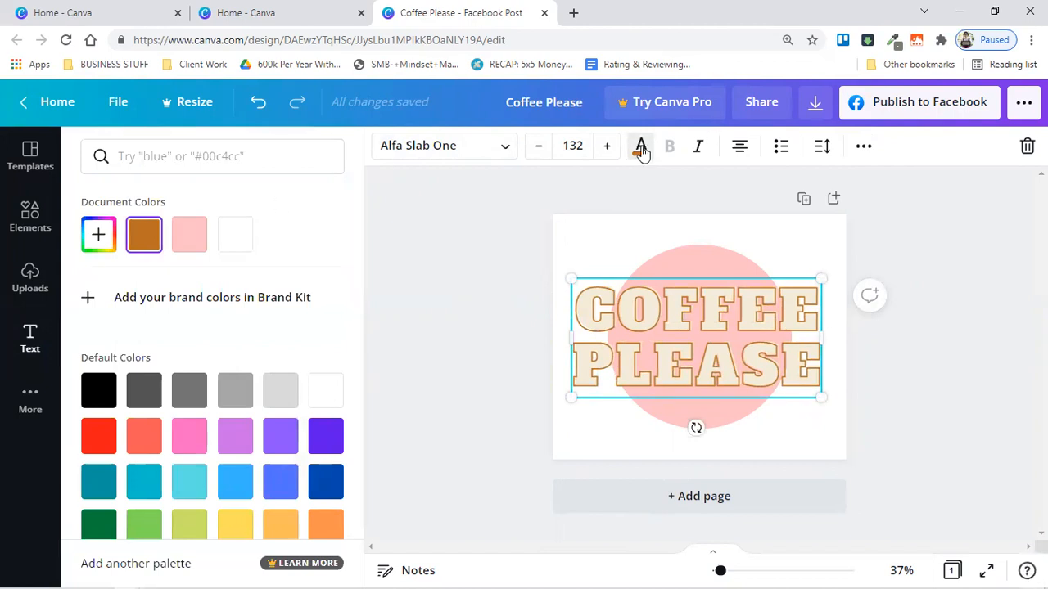
pyautogui.scroll(-1, 205, 385)
pyautogui.scroll(1, 204, 384)
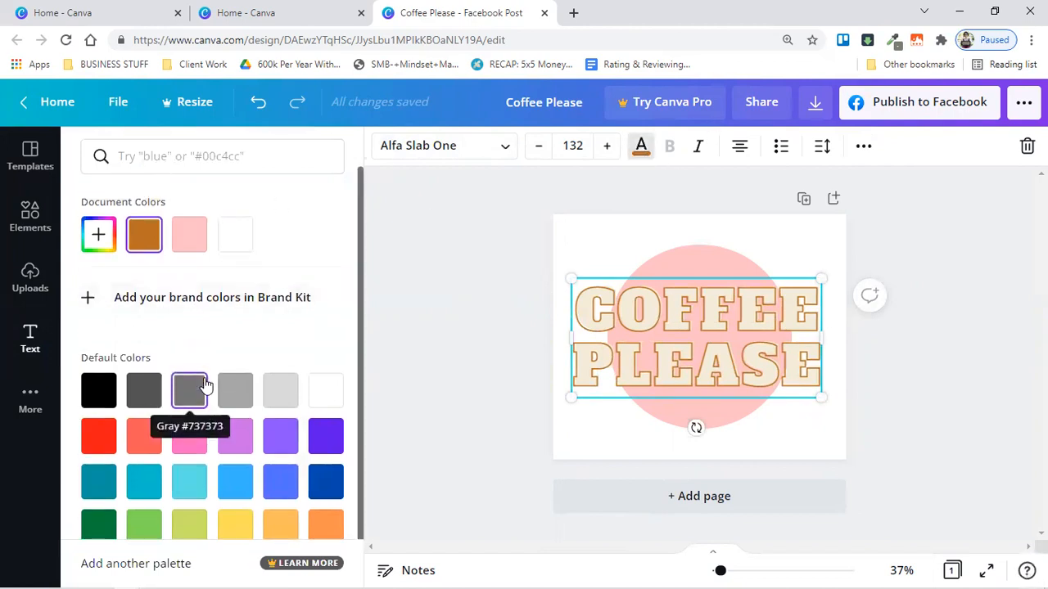
pyautogui.click(178, 153)
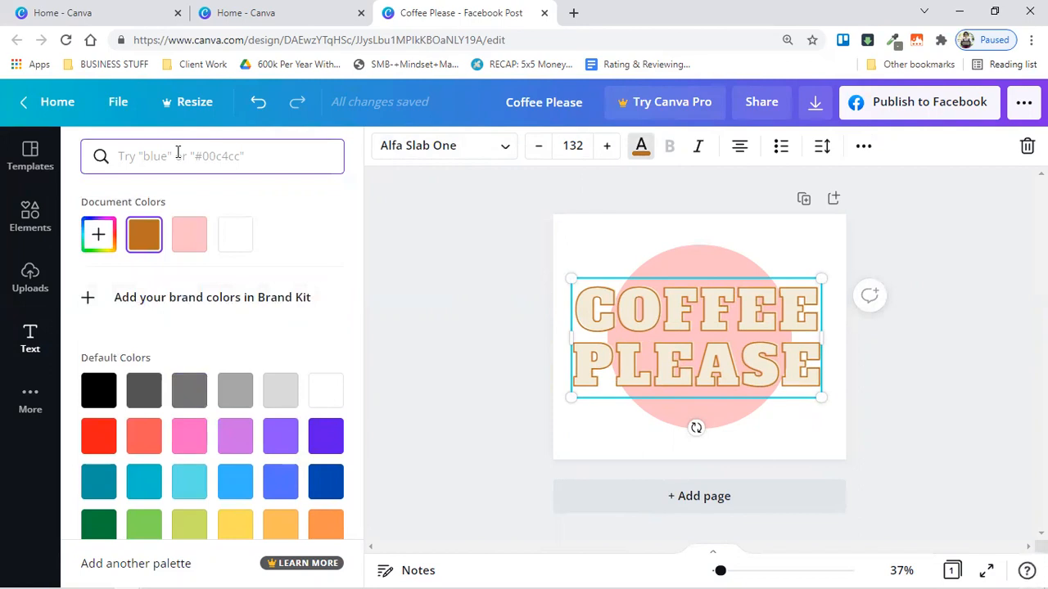
pyautogui.write('blue')
pyautogui.press('BackSpace')
pyautogui.press('BackSpace')
pyautogui.press('BackSpace')
pyautogui.press('BackSpace')
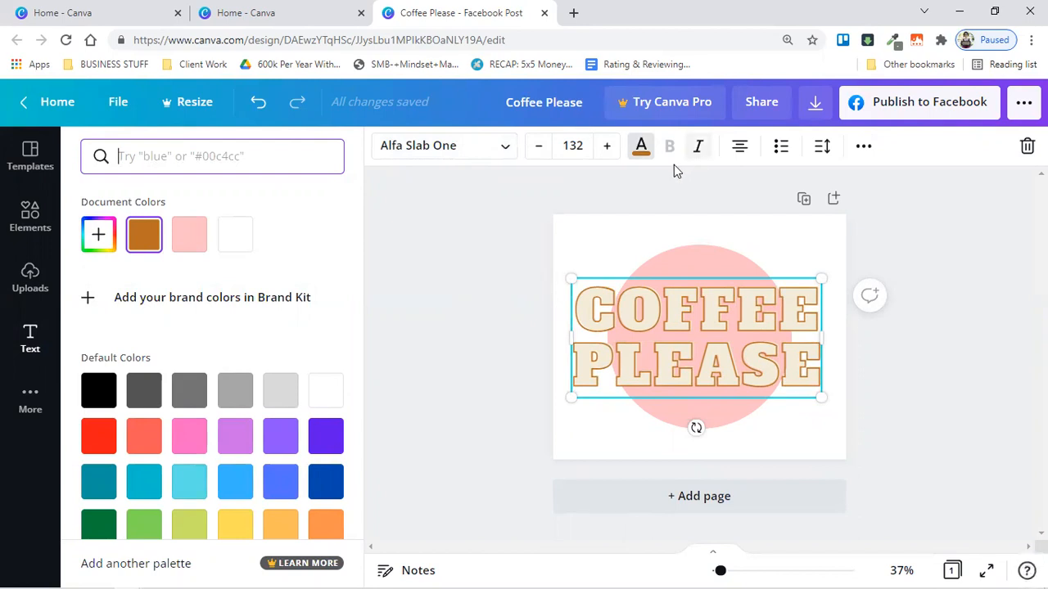
# Search the colours for "black" and apply the black of the Nice Day Out palette to the text
pyautogui.write('black')
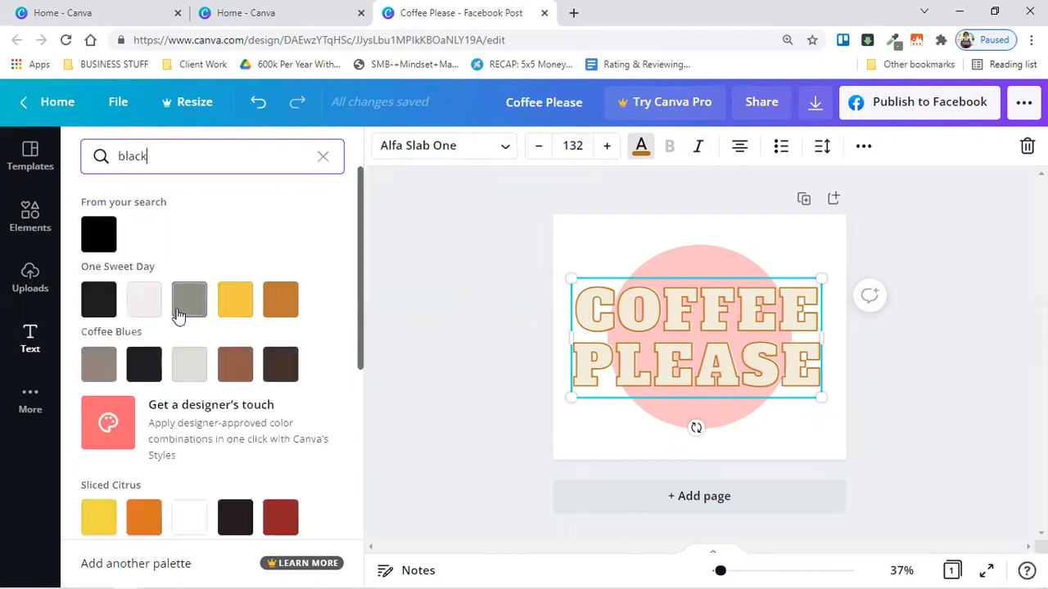
pyautogui.scroll(-3, 161, 321)
pyautogui.scroll(-1, 161, 322)
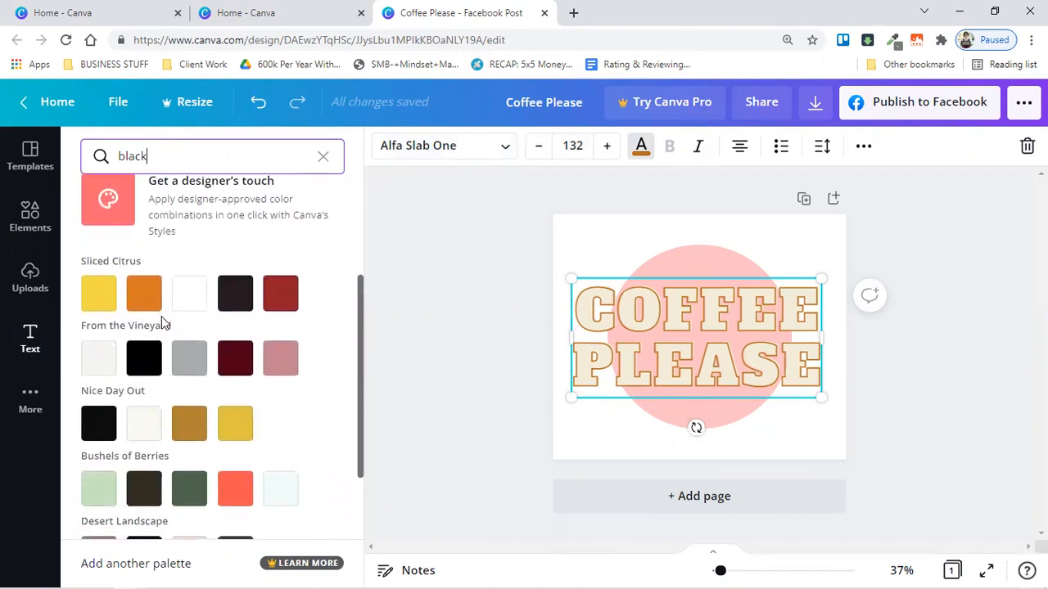
pyautogui.scroll(-1, 156, 328)
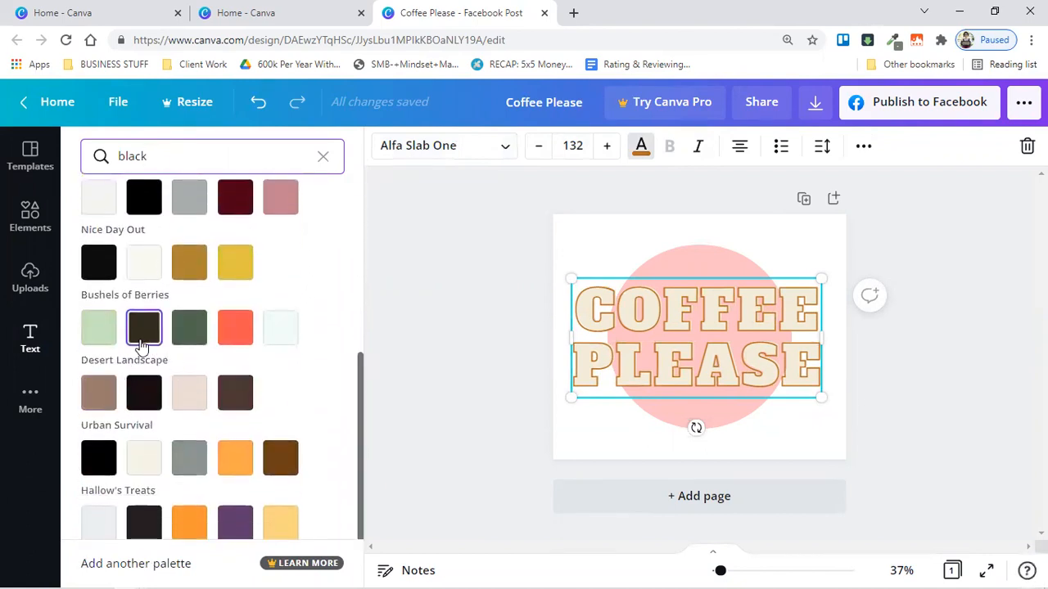
pyautogui.click(100, 264)
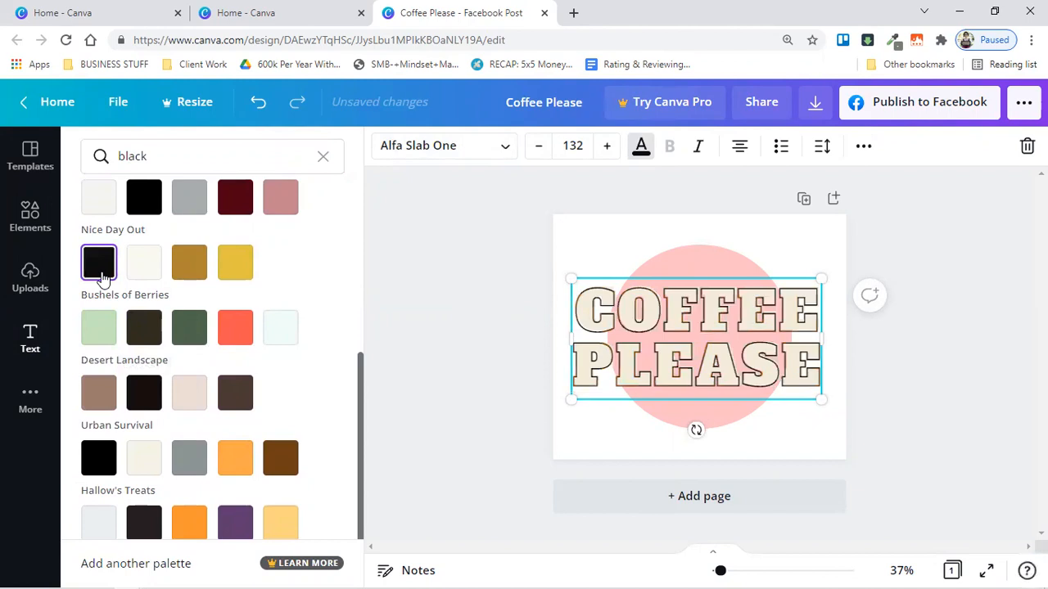
pyautogui.click(471, 286)
pyautogui.click(471, 286)
# Make the "Coffee Please" text italic and change its alignment to justified
pyautogui.click(711, 307)
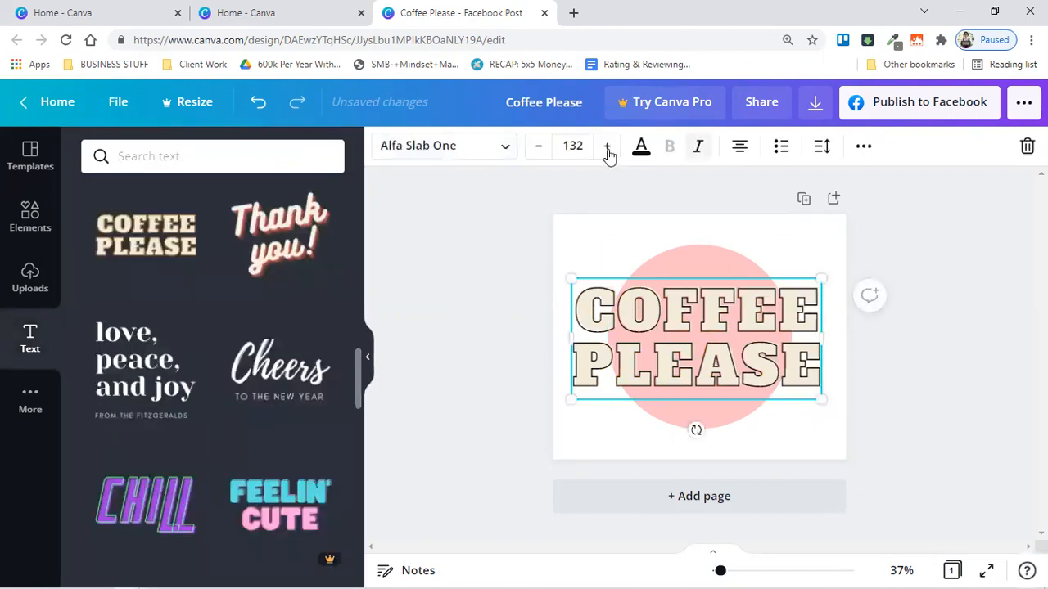
pyautogui.click(698, 149)
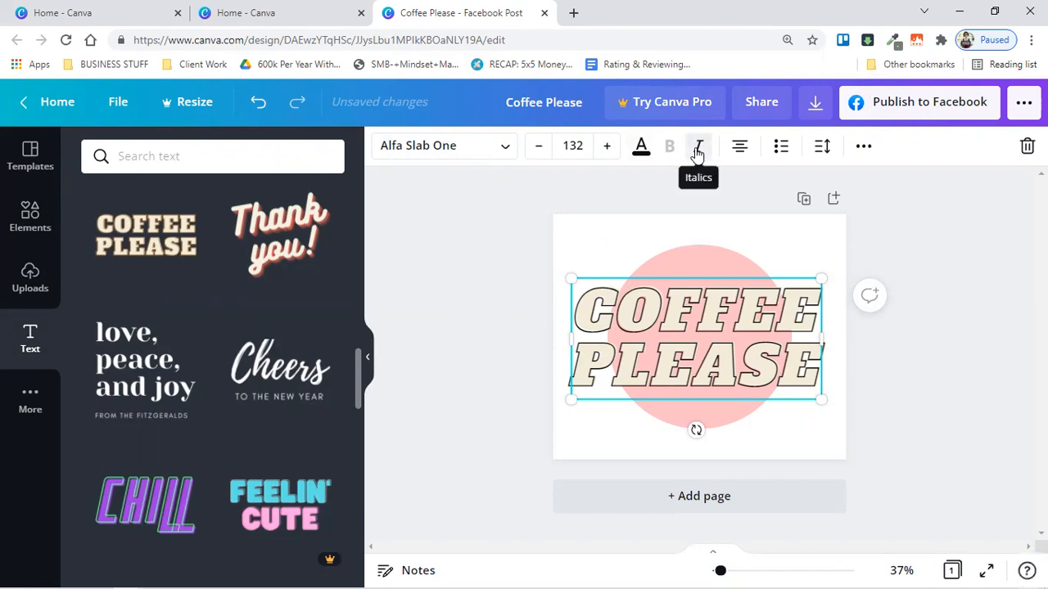
pyautogui.click(738, 153)
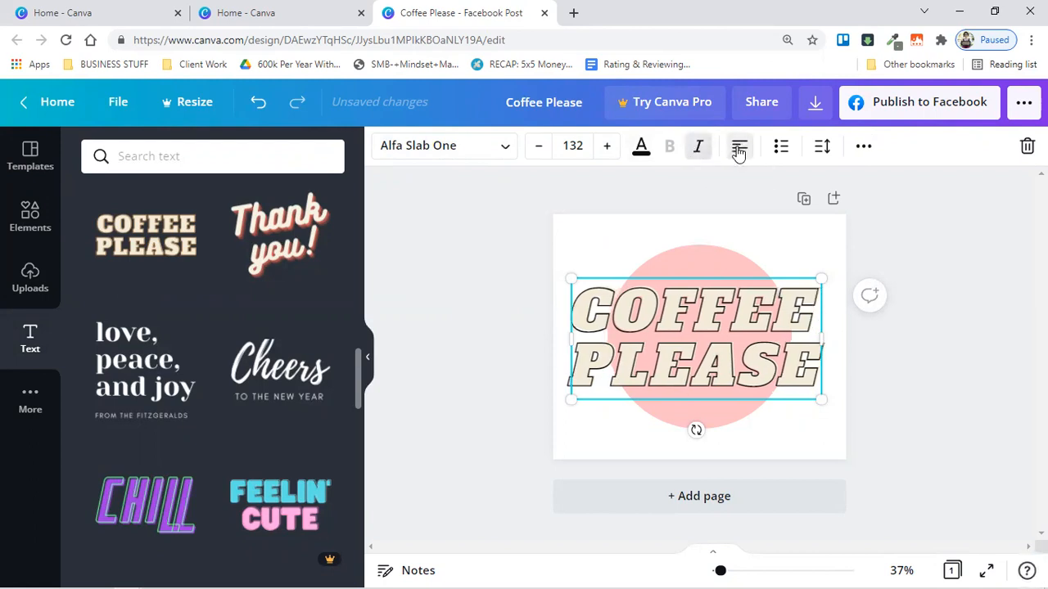
# Try a bulleted and a numbered list on the "Coffee Please" text and remove the list formatting
pyautogui.click(784, 150)
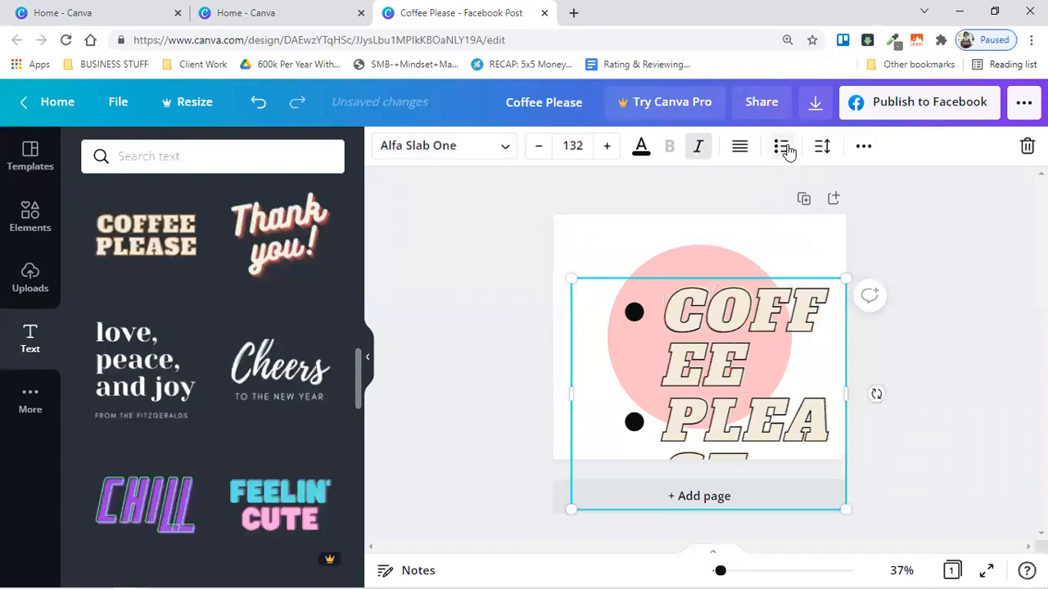
pyautogui.click(784, 150)
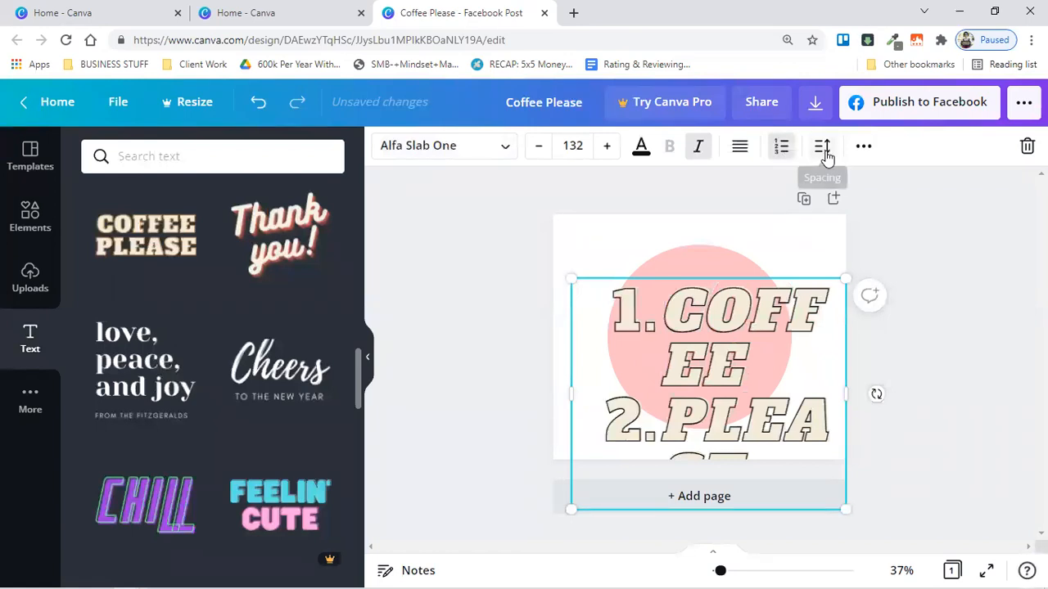
pyautogui.click(782, 150)
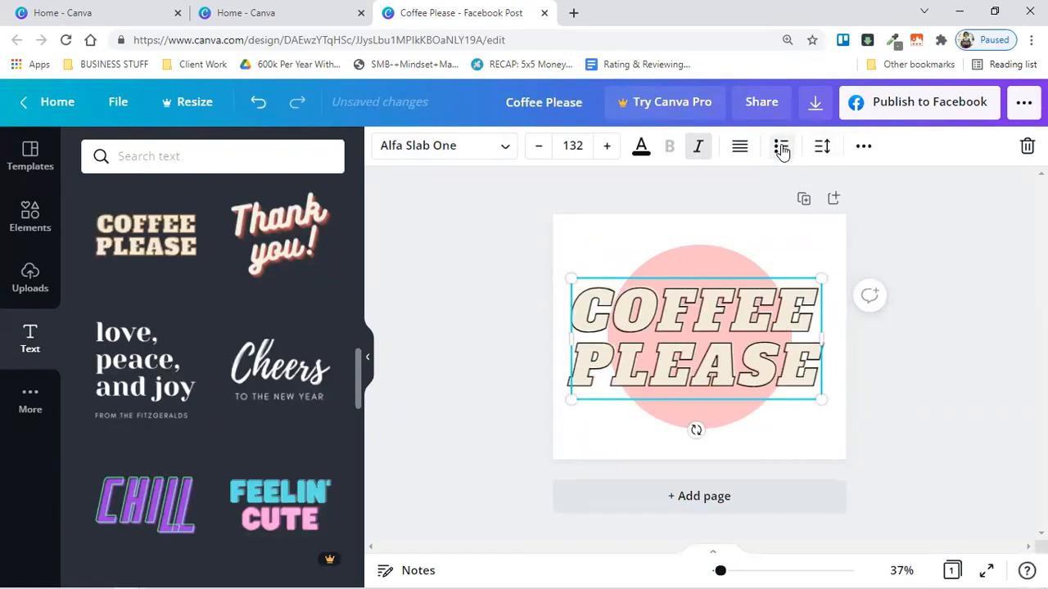
# Set the letter spacing of the "Coffee Please" text to 0 and its line spacing to 1.02
pyautogui.click(823, 150)
pyautogui.moveTo(895, 243); pyautogui.dragTo(887, 211)
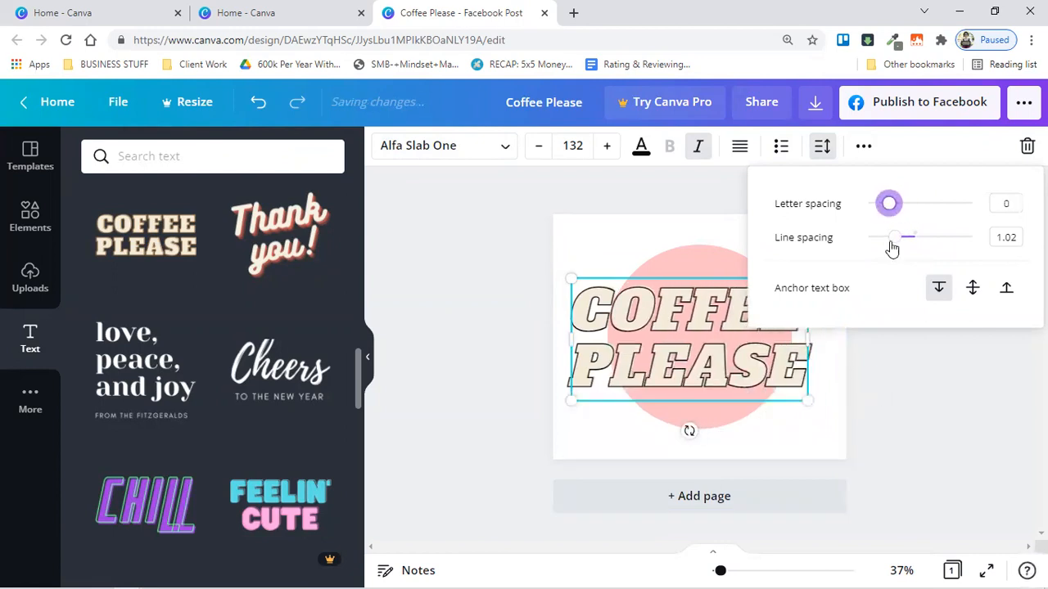
pyautogui.click(941, 399)
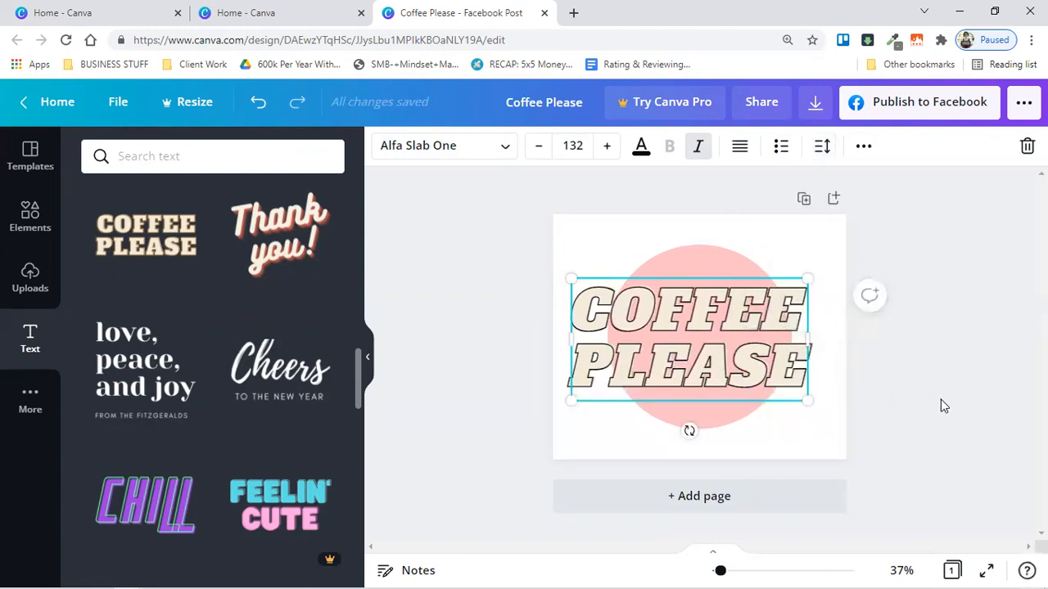
pyautogui.click(940, 399)
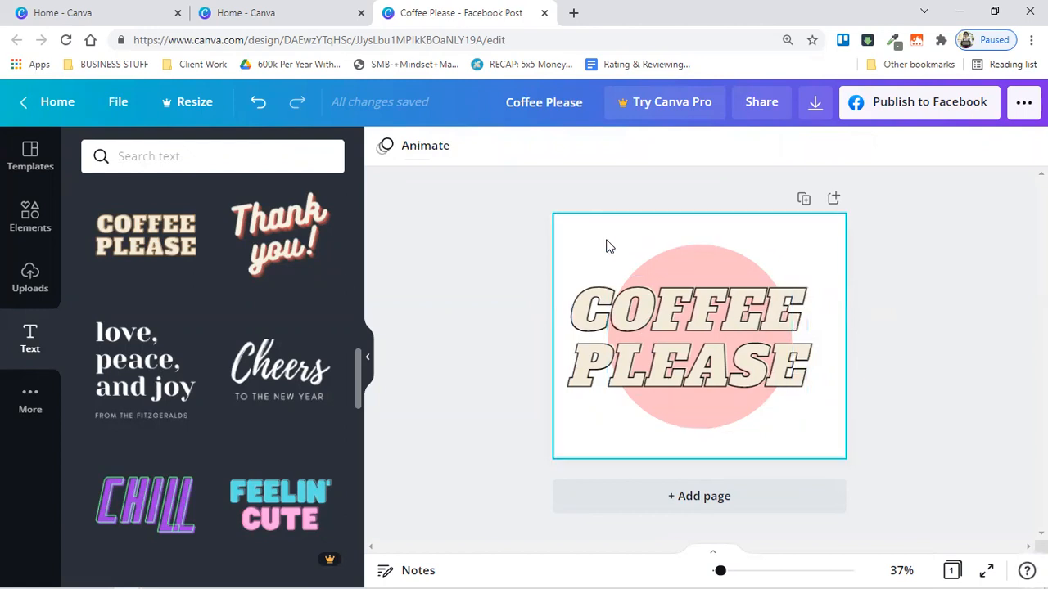
# Open the Photos library and look through the recently used and trending photos
pyautogui.scroll(-3, 168, 374)
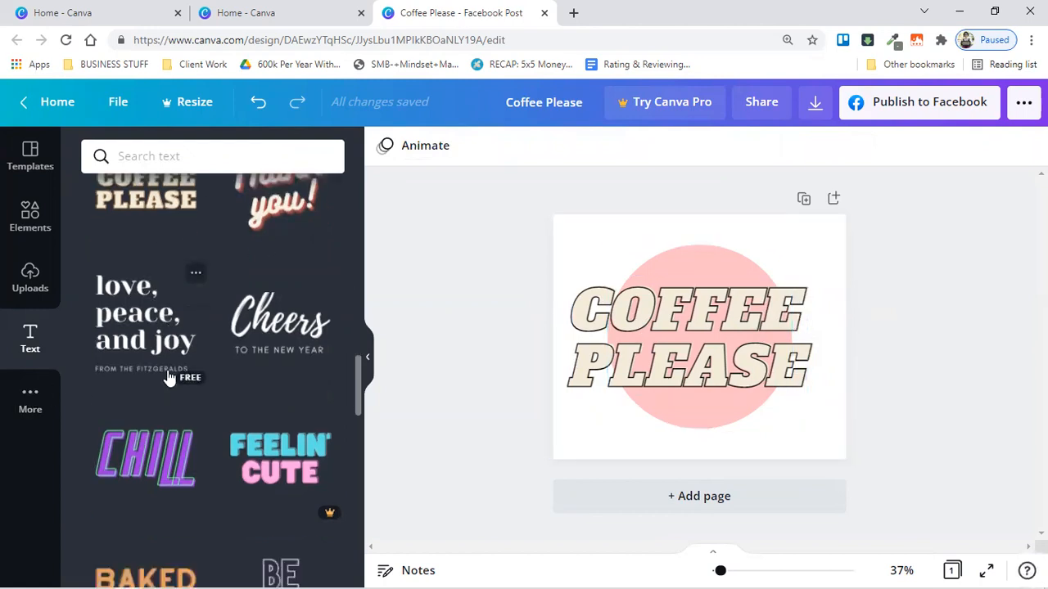
pyautogui.click(31, 401)
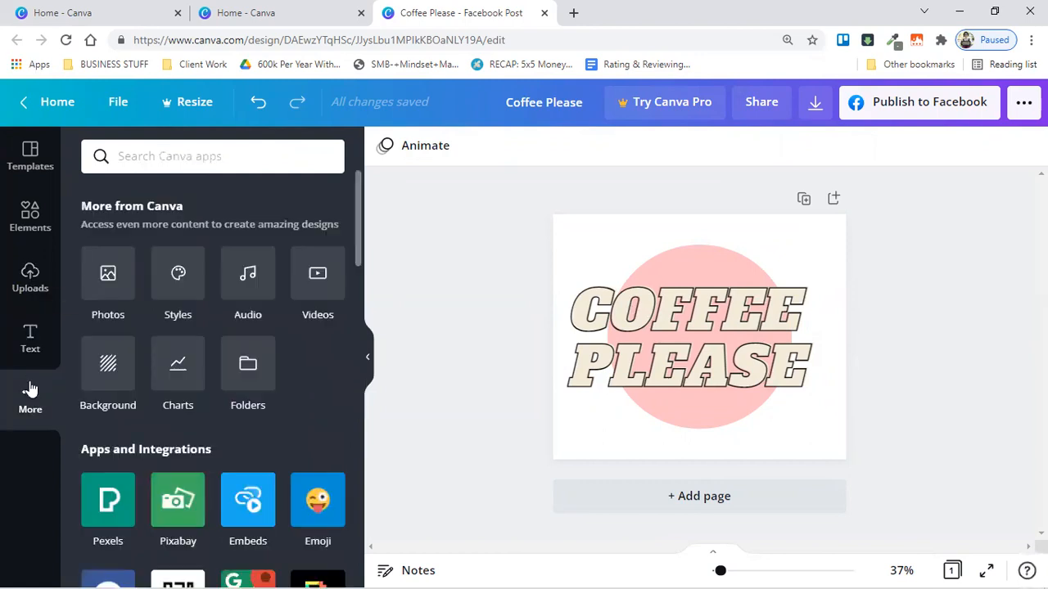
pyautogui.click(116, 276)
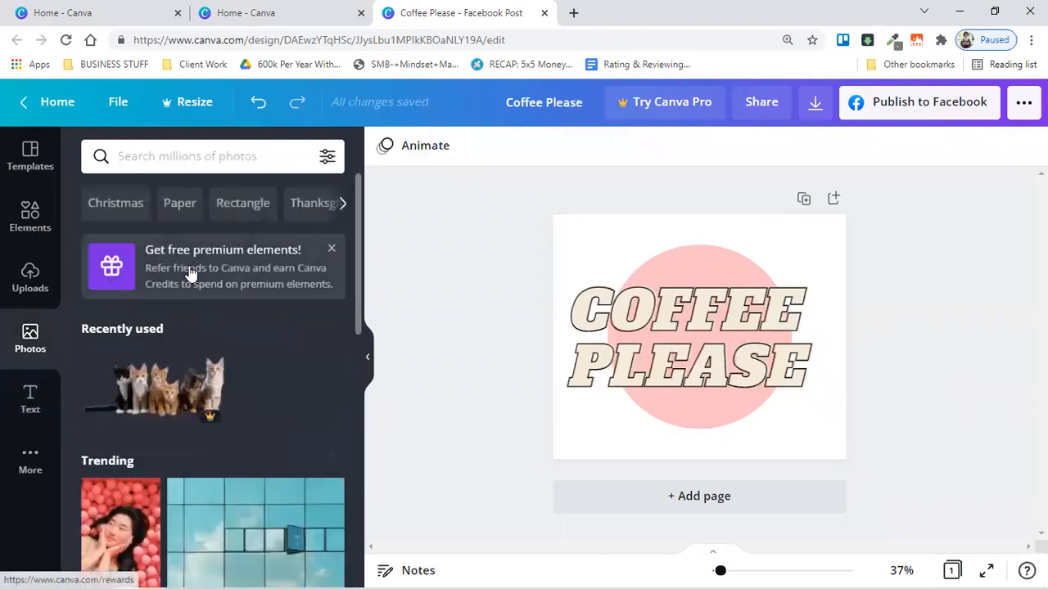
pyautogui.scroll(-10, 193, 366)
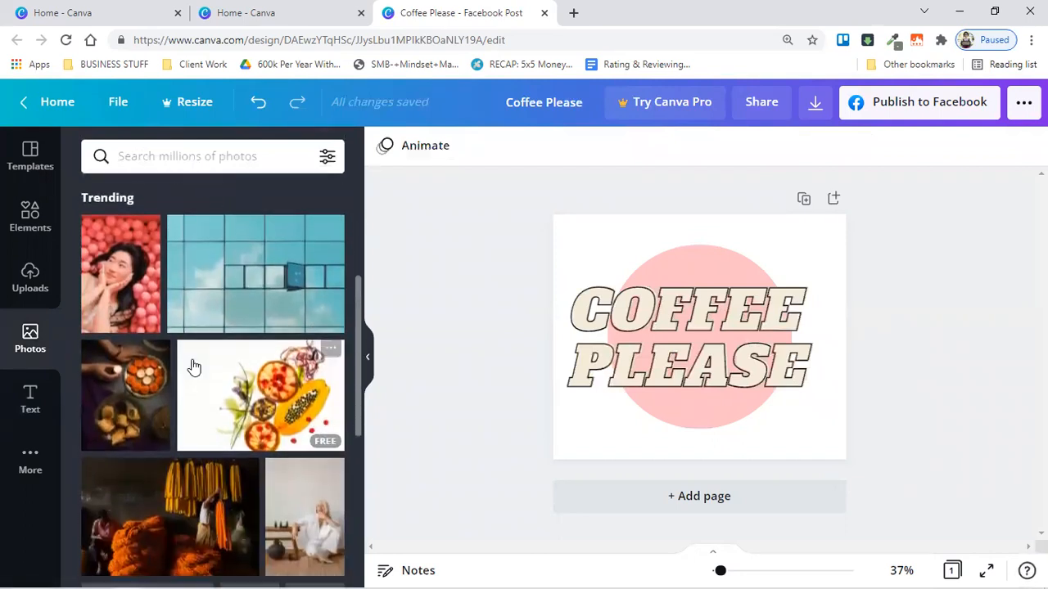
pyautogui.scroll(10, 181, 361)
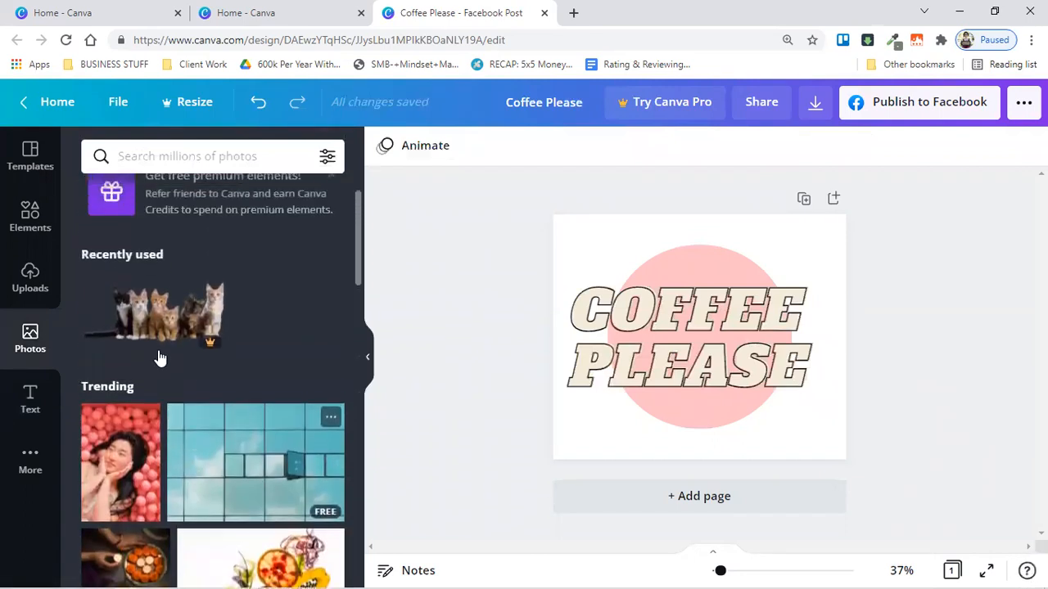
# Look through the additional Canva apps and integrations and open Folders
pyautogui.click(26, 443)
pyautogui.scroll(-15, 137, 420)
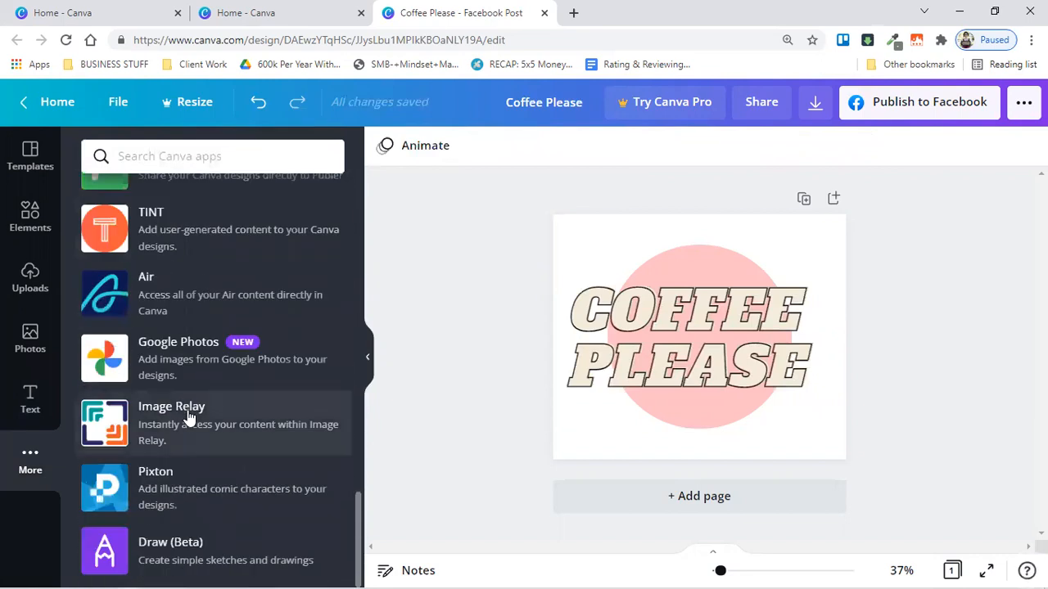
pyautogui.scroll(15, 188, 413)
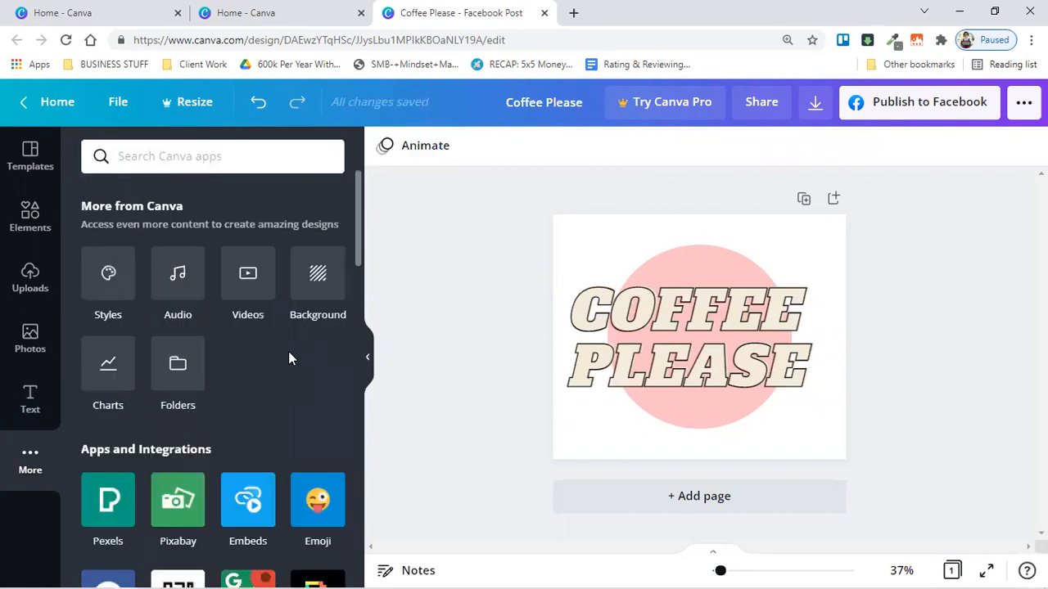
pyautogui.click(185, 369)
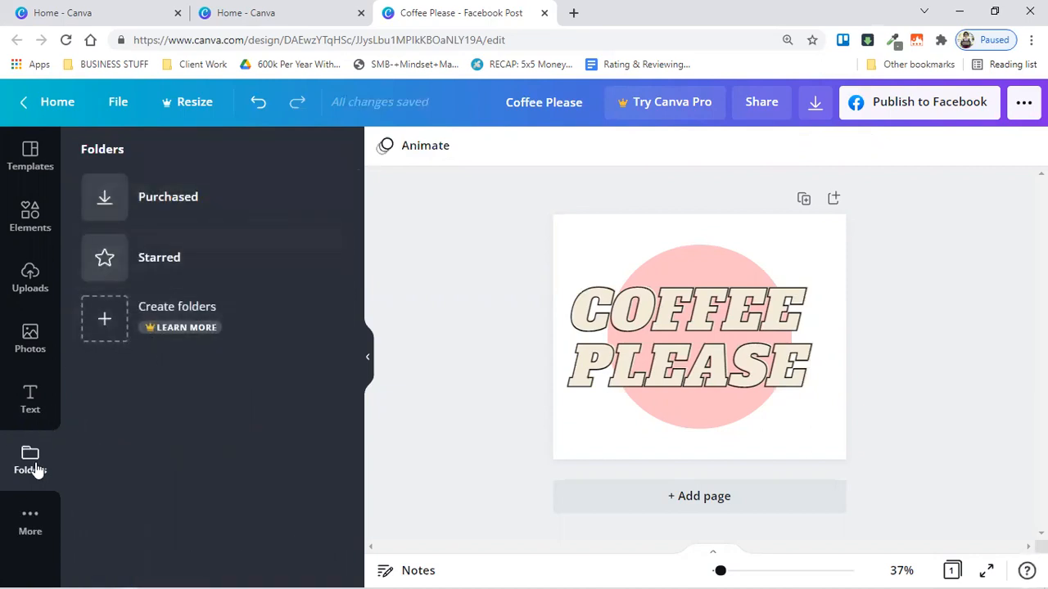
# Examine the upload options for images, videos and audio
pyautogui.click(28, 344)
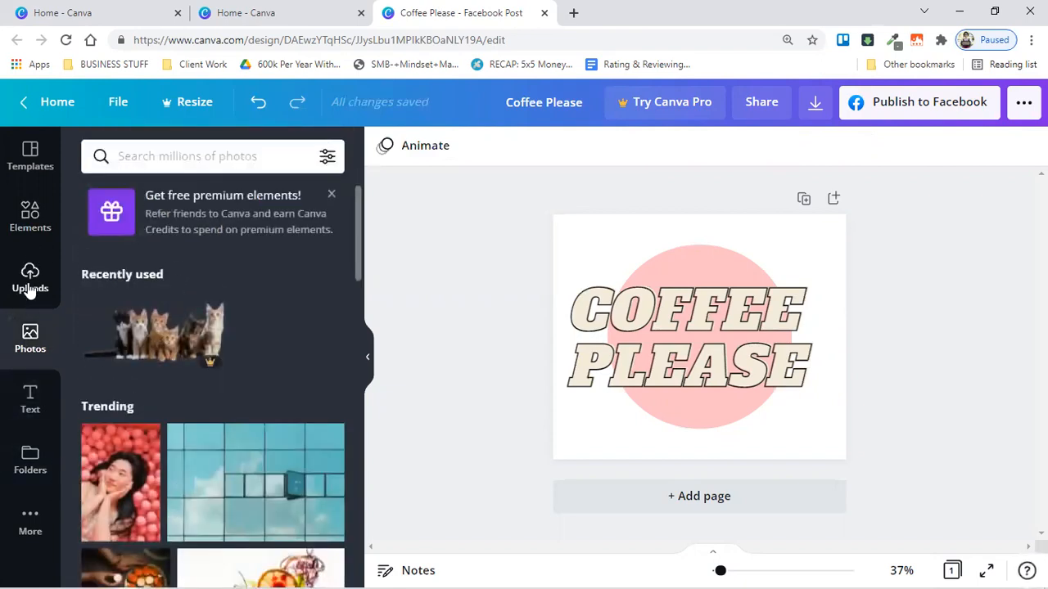
pyautogui.click(29, 290)
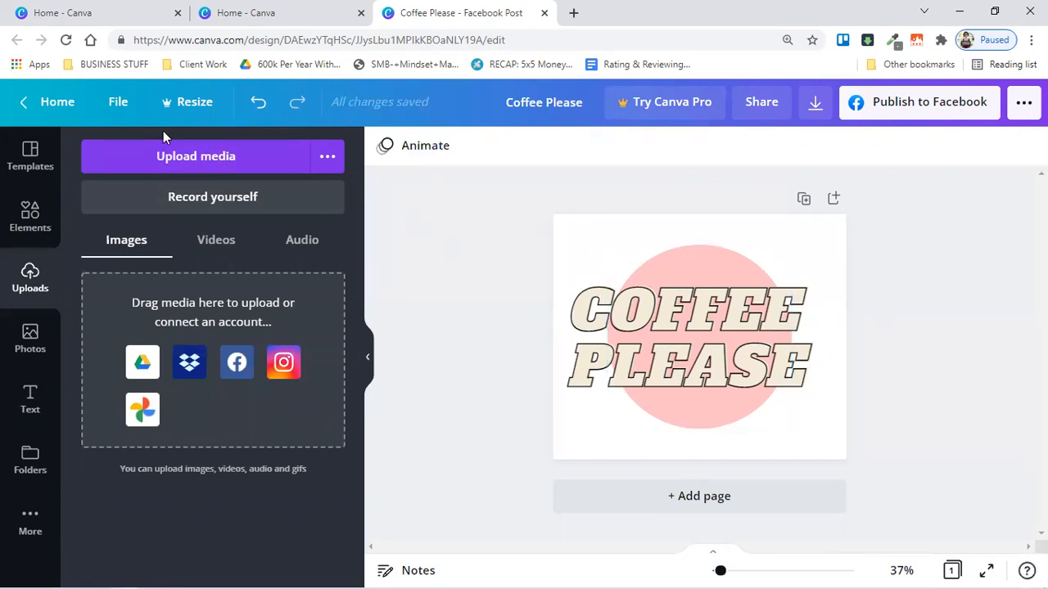
pyautogui.click(220, 246)
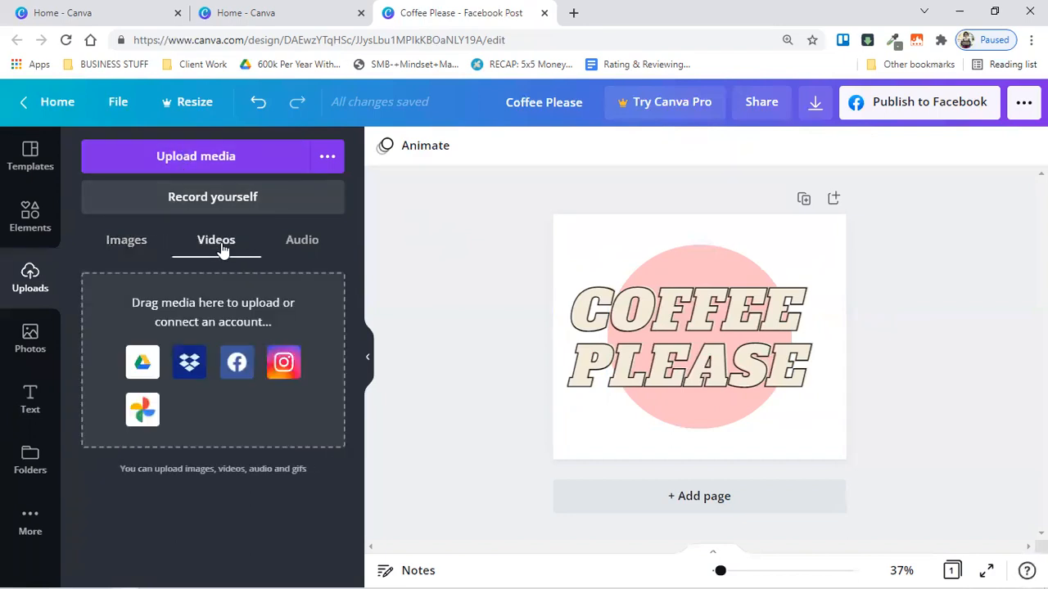
pyautogui.click(286, 239)
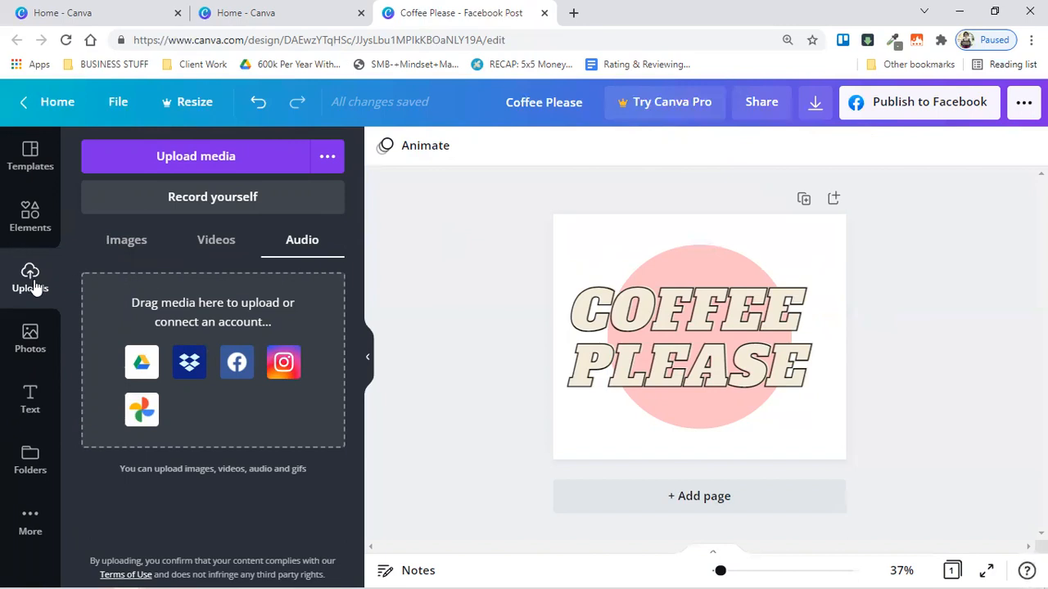
# Search the photo library for "flowers" and add the free pink cherry blossom photo to the page
pyautogui.click(31, 336)
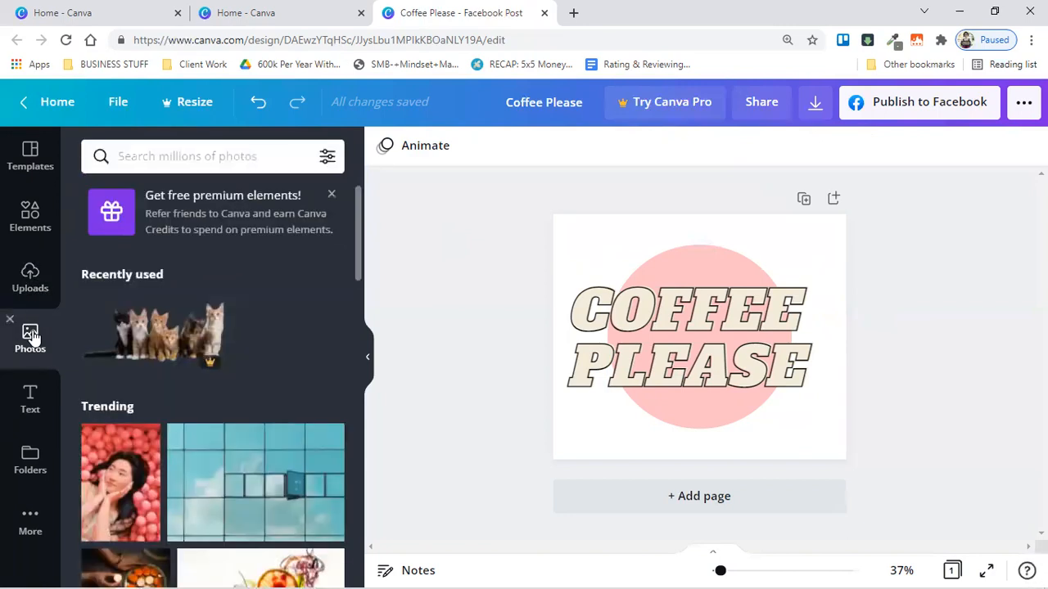
pyautogui.scroll(-2, 156, 335)
pyautogui.scroll(-2, 154, 335)
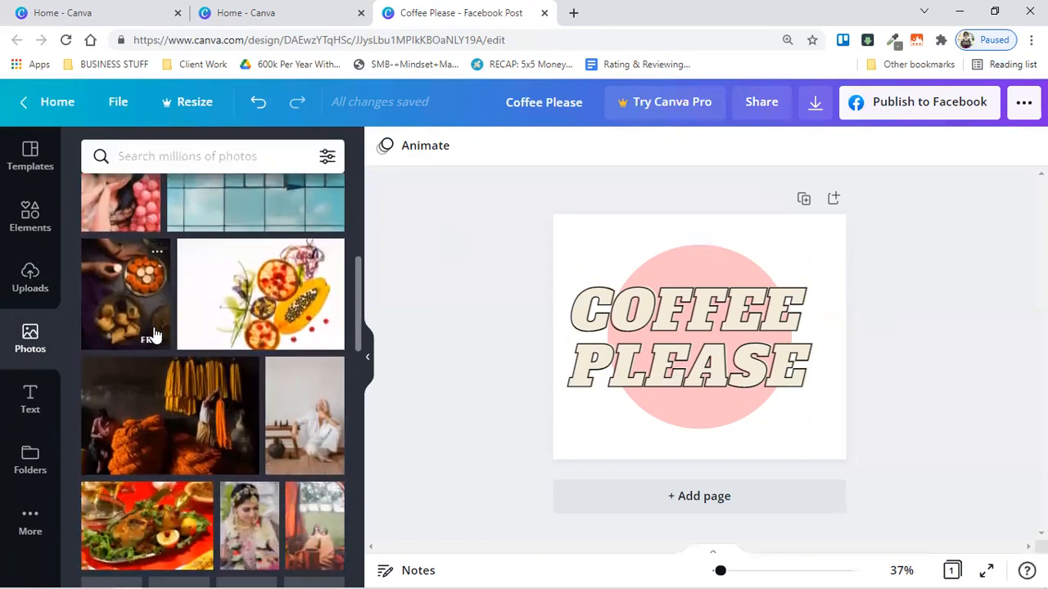
pyautogui.click(211, 148)
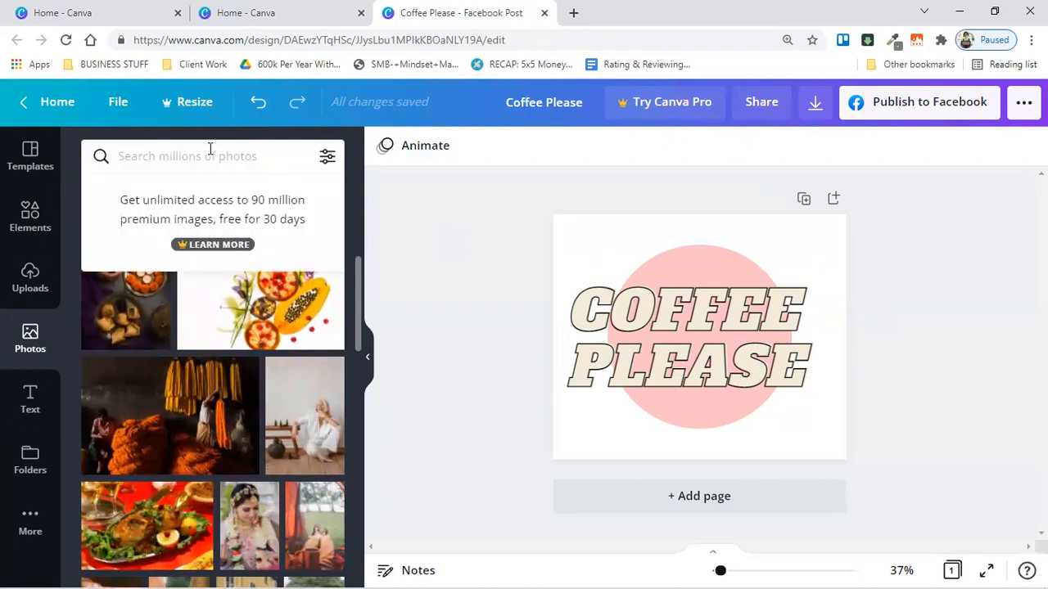
pyautogui.write('flowers')
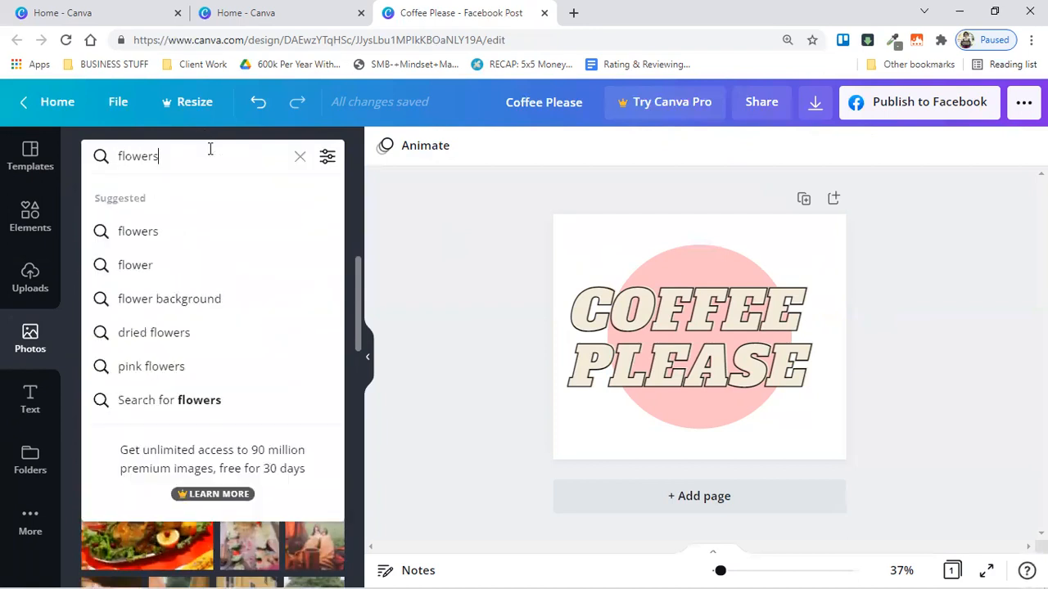
pyautogui.press('Return')
pyautogui.scroll(-2, 222, 330)
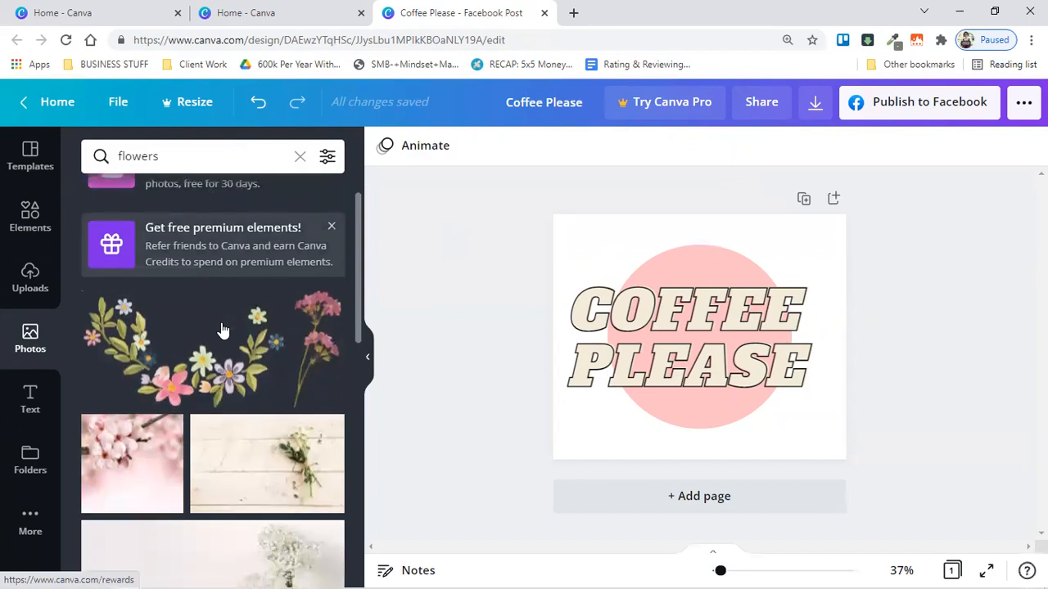
pyautogui.scroll(-1, 222, 330)
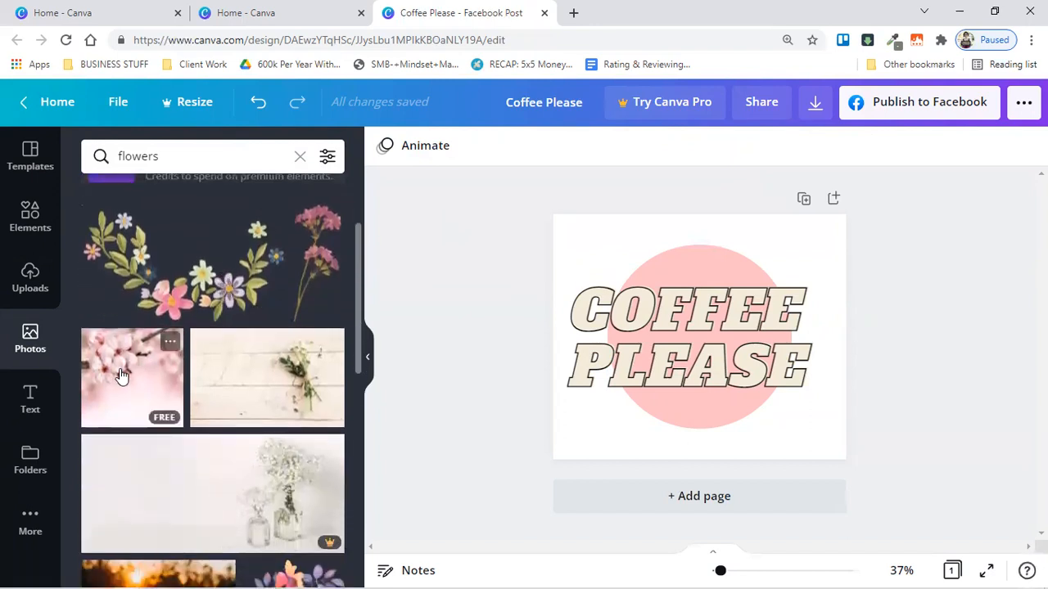
pyautogui.click(120, 375)
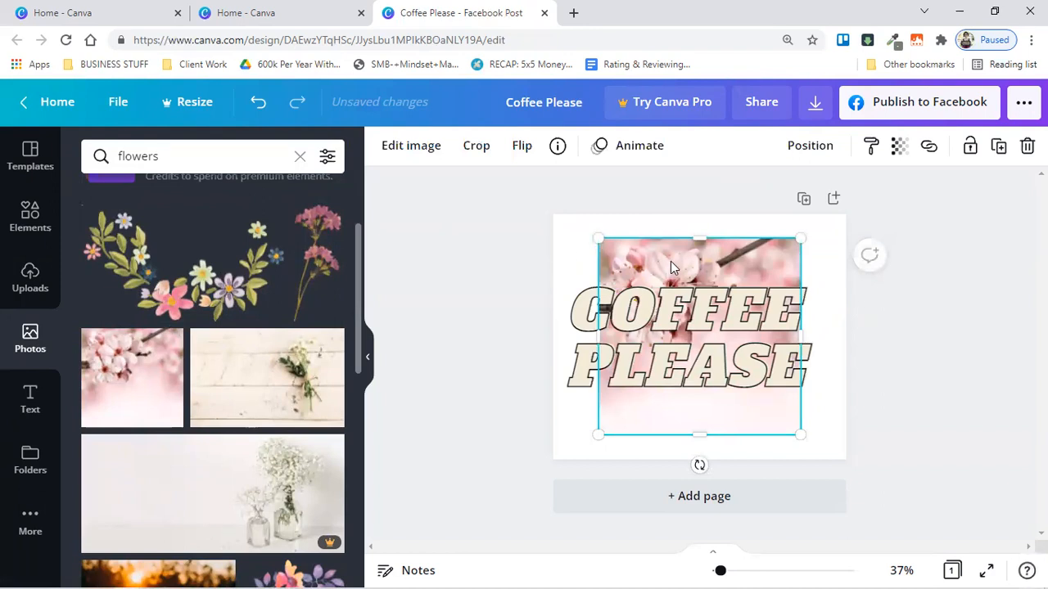
# Enlarge the blossom photo slightly and try sending it backward behind the pink circle and bringing it forward again
pyautogui.moveTo(600, 238); pyautogui.dragTo(524, 217)
pyautogui.moveTo(583, 254); pyautogui.dragTo(585, 228)
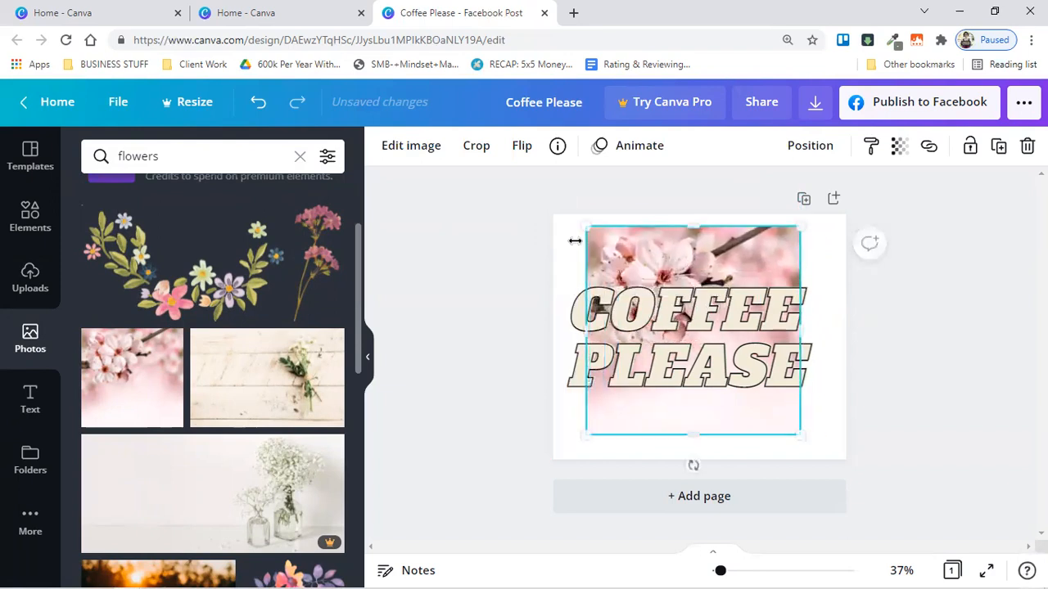
pyautogui.rightClick(732, 253)
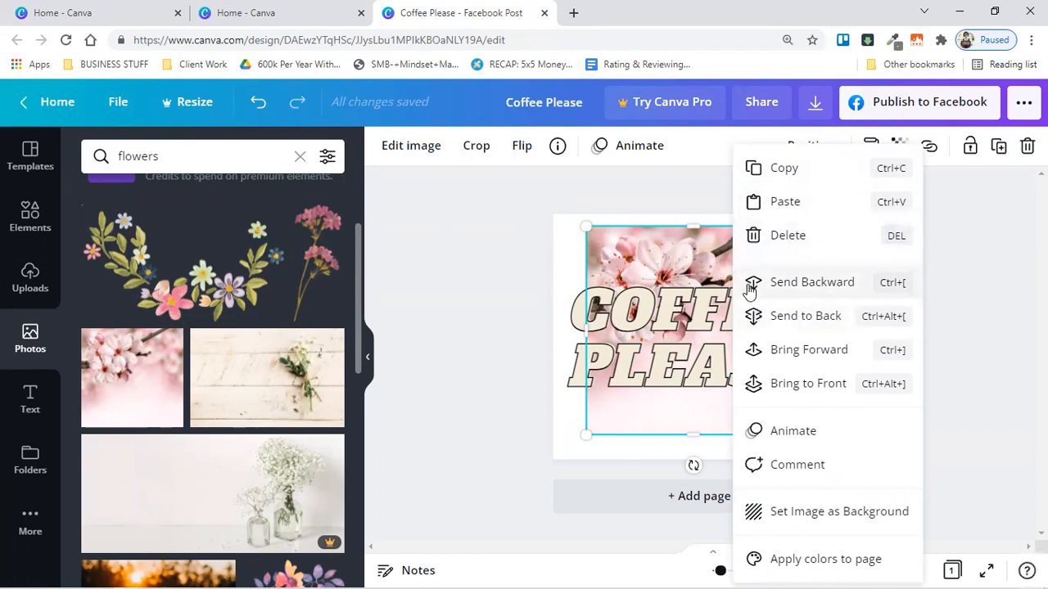
pyautogui.click(824, 282)
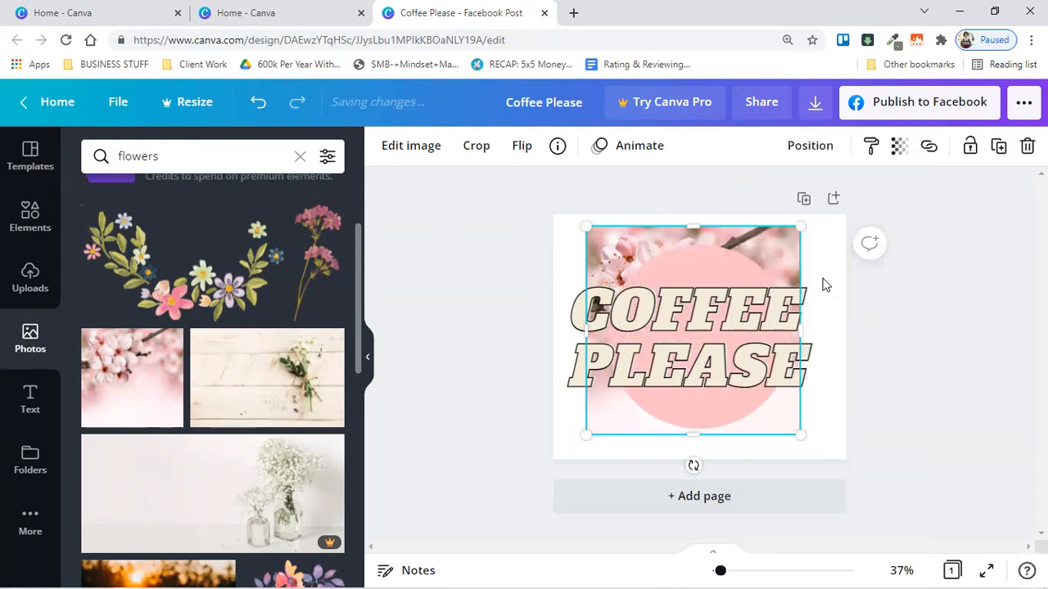
pyautogui.rightClick(771, 239)
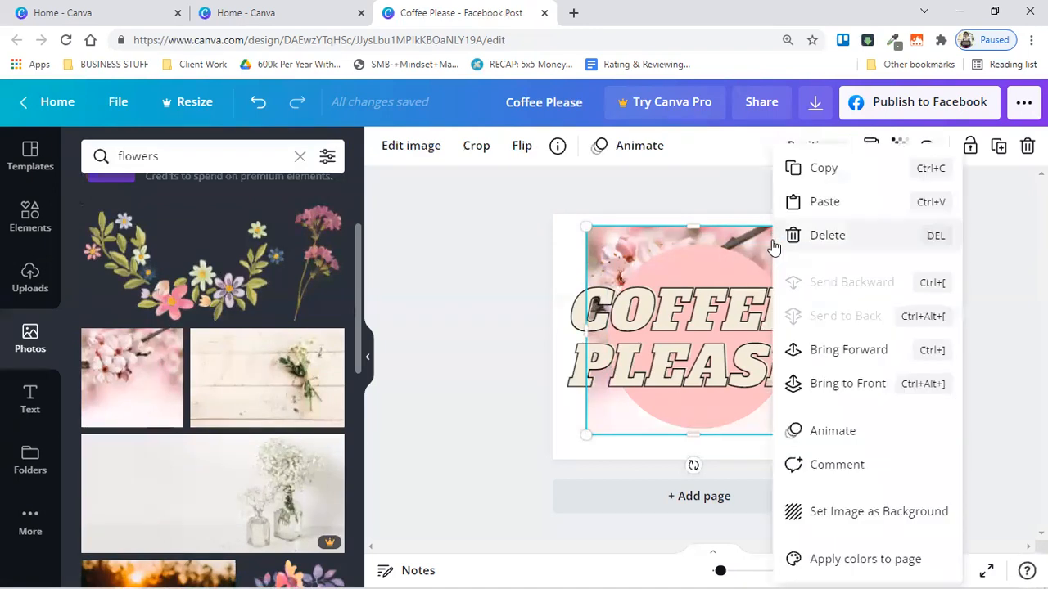
pyautogui.click(856, 352)
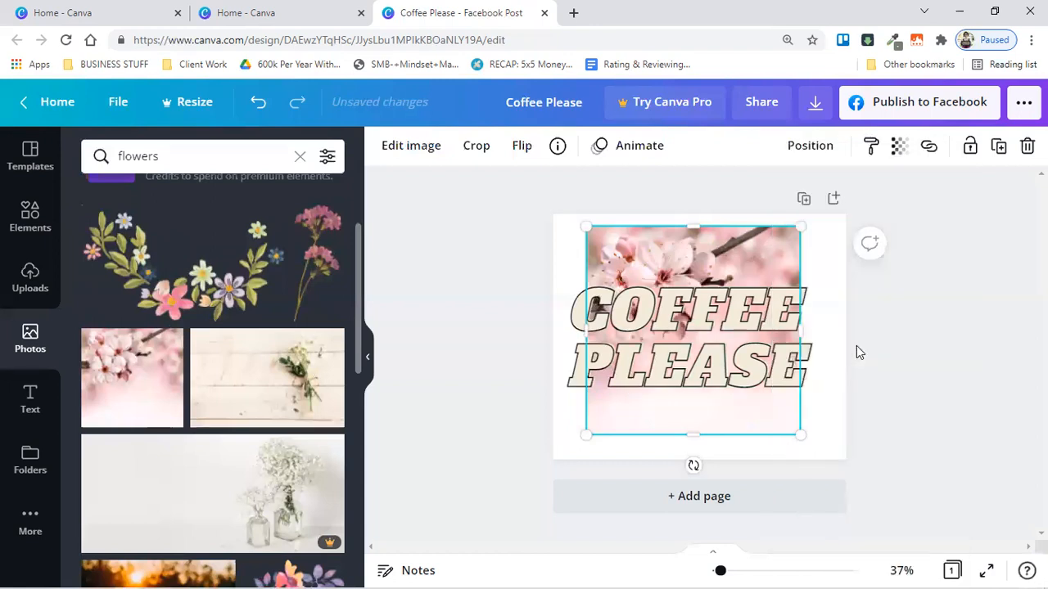
# Set the blossom photo as the page background and centre the "Coffee Please" text on the page
pyautogui.rightClick(765, 242)
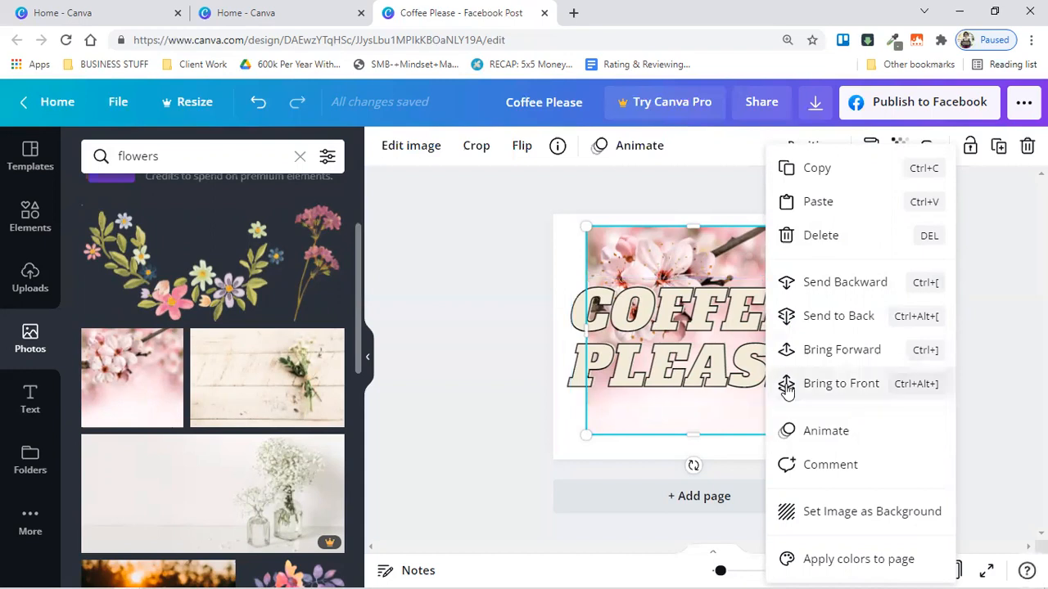
pyautogui.click(884, 491)
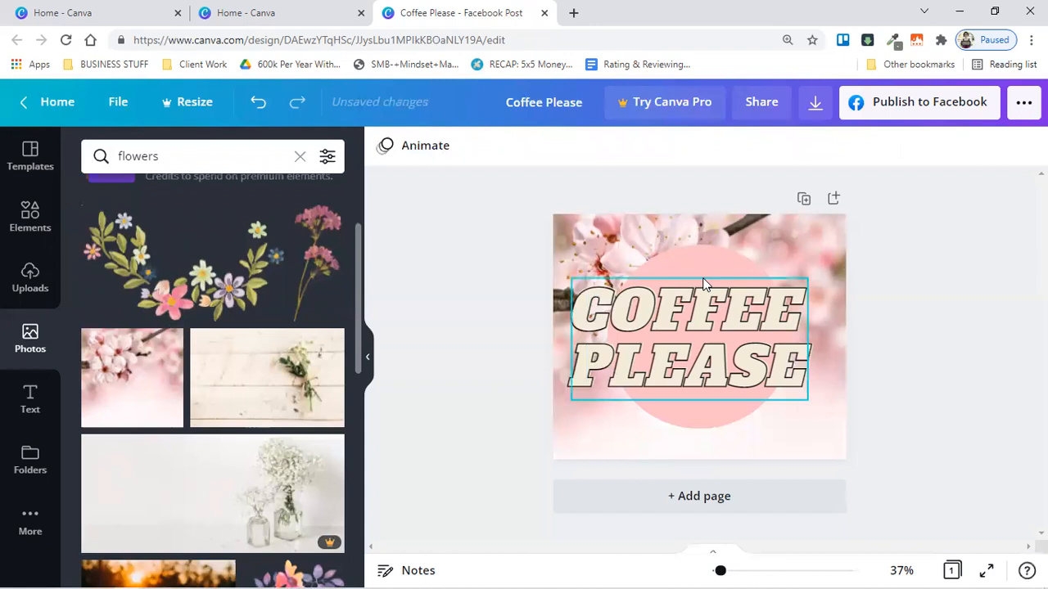
pyautogui.click(717, 330)
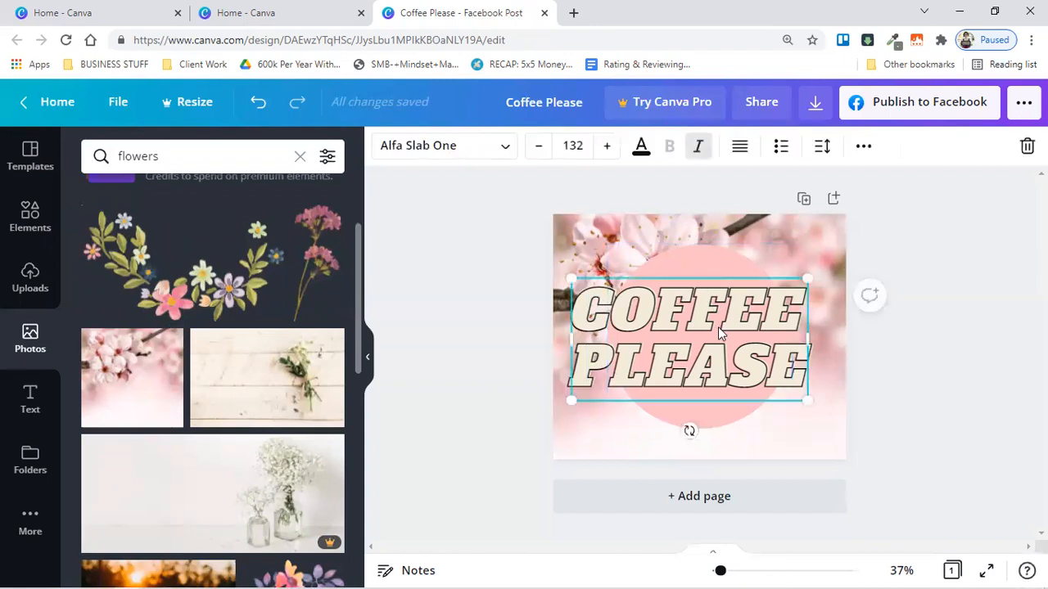
pyautogui.moveTo(718, 327)
pyautogui.mouseDown()
pyautogui.moveTo(729, 328)
pyautogui.moveTo(705, 292)
pyautogui.moveTo(719, 377)
pyautogui.moveTo(700, 332)
pyautogui.moveTo(733, 335)
pyautogui.mouseUp()
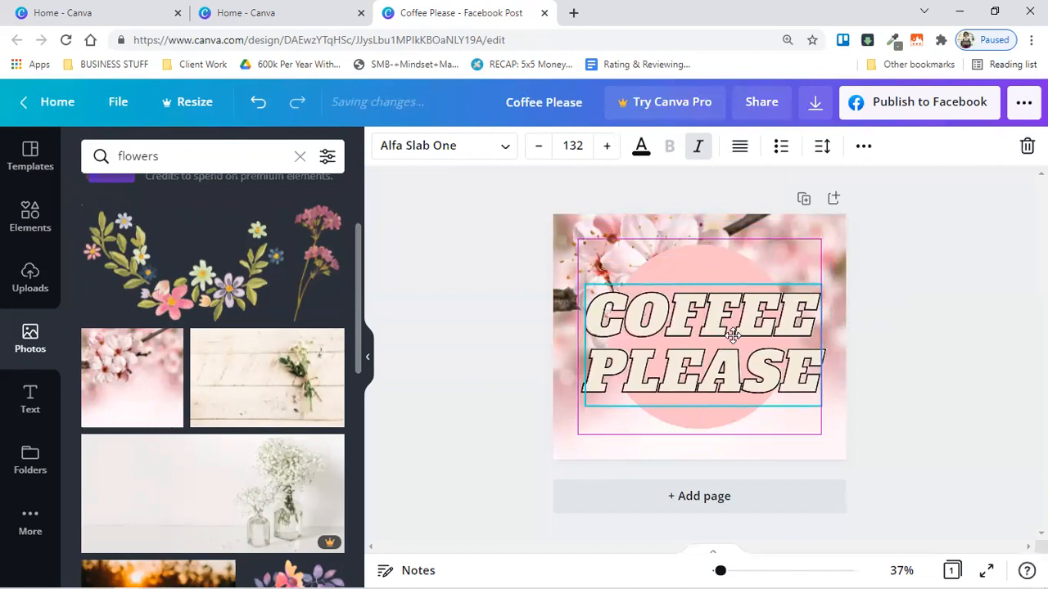
pyautogui.moveTo(733, 334); pyautogui.dragTo(729, 326)
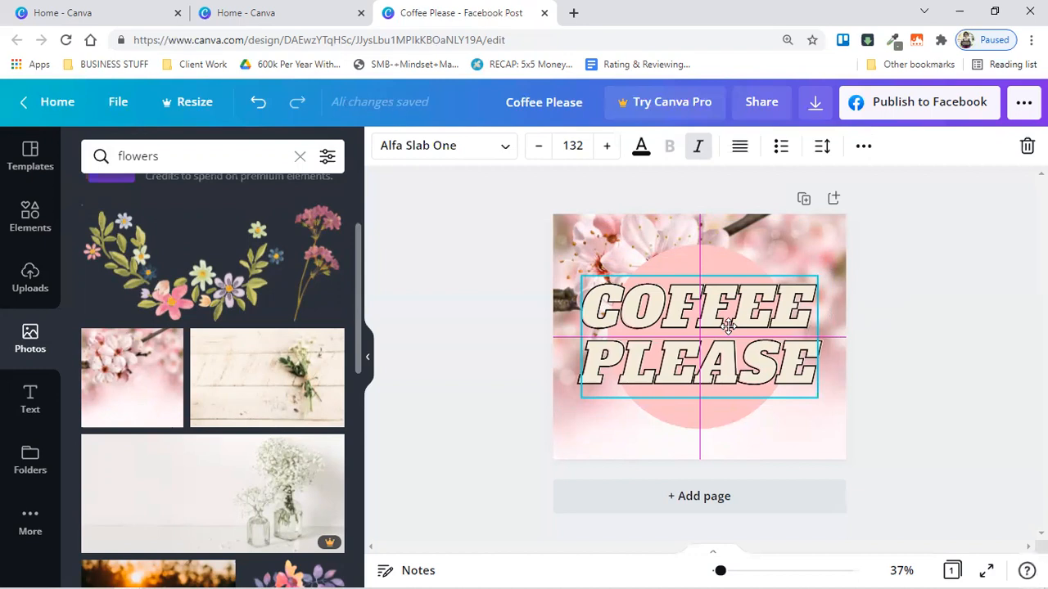
pyautogui.moveTo(728, 325); pyautogui.dragTo(729, 325)
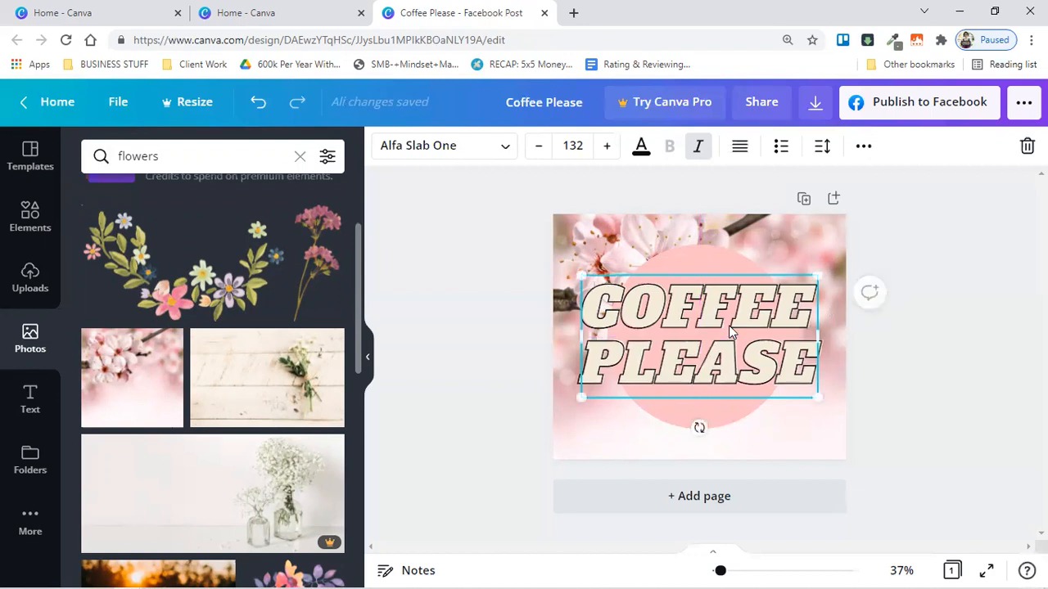
# Try out the transparency setting on the blossom background photo and return it to full opacity
pyautogui.click(728, 260)
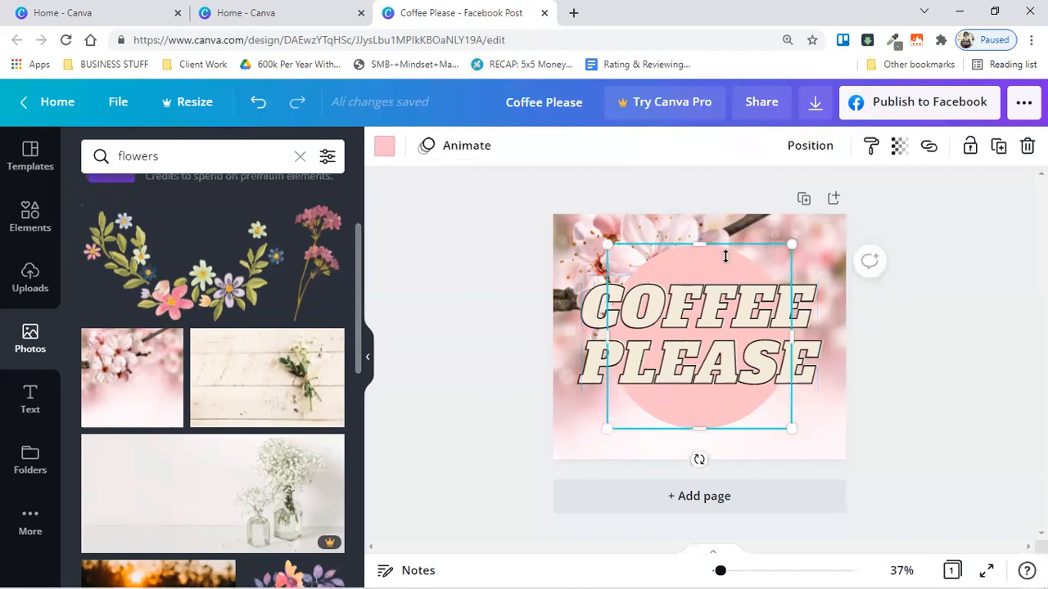
pyautogui.click(814, 234)
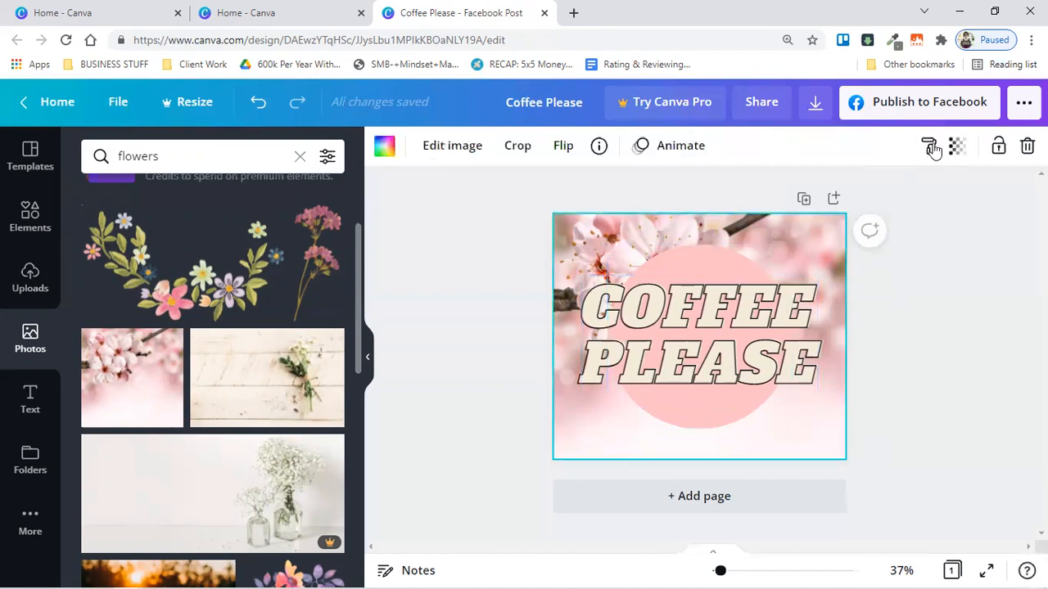
pyautogui.click(957, 146)
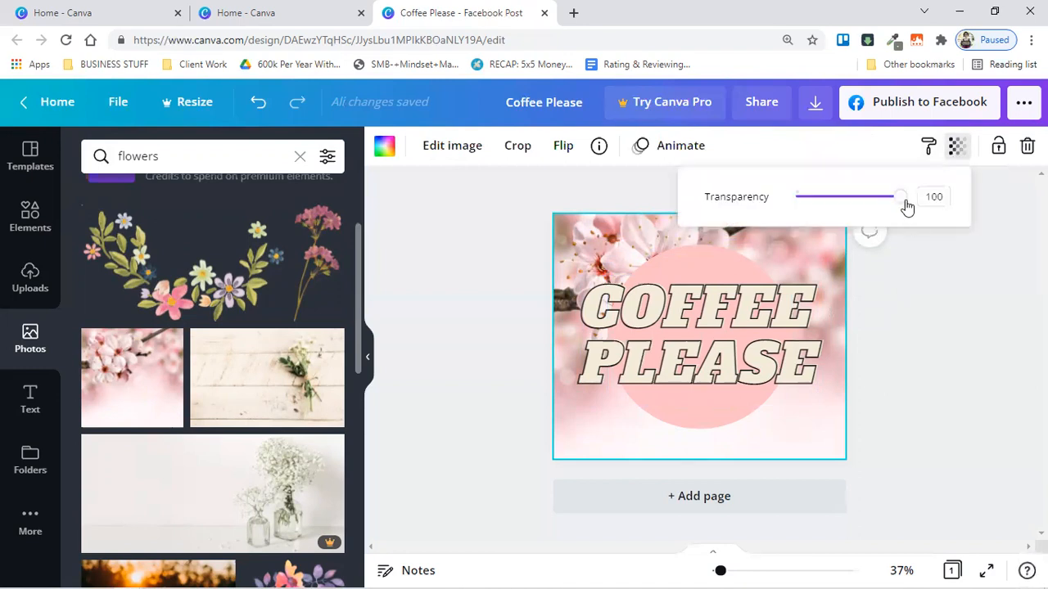
pyautogui.moveTo(902, 201); pyautogui.dragTo(952, 210)
pyautogui.click(939, 361)
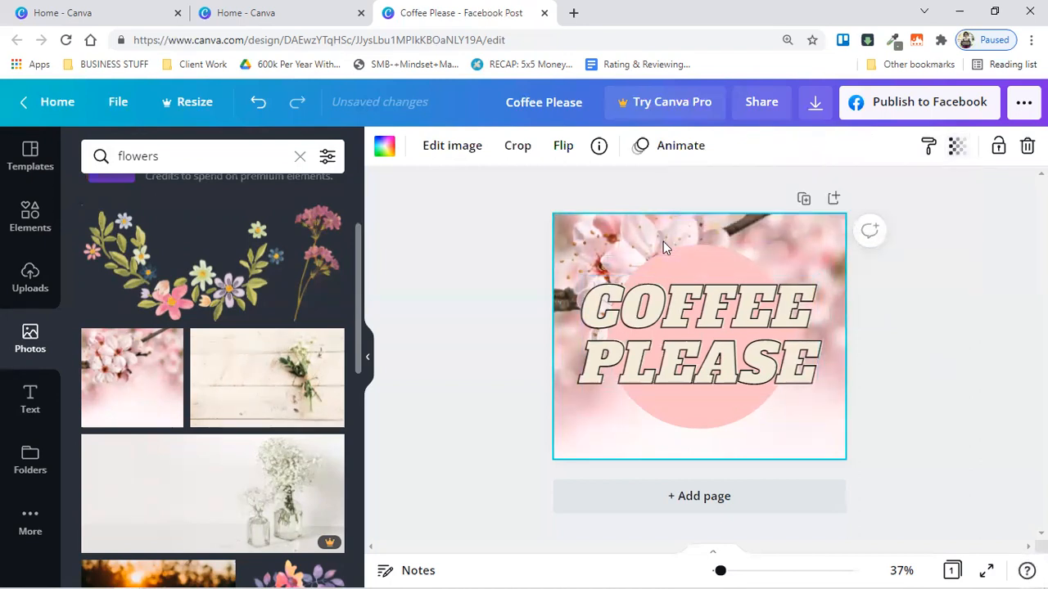
# Try out the transparency setting on the pink circle and bring it back to full opacity
pyautogui.click(700, 263)
pyautogui.click(904, 151)
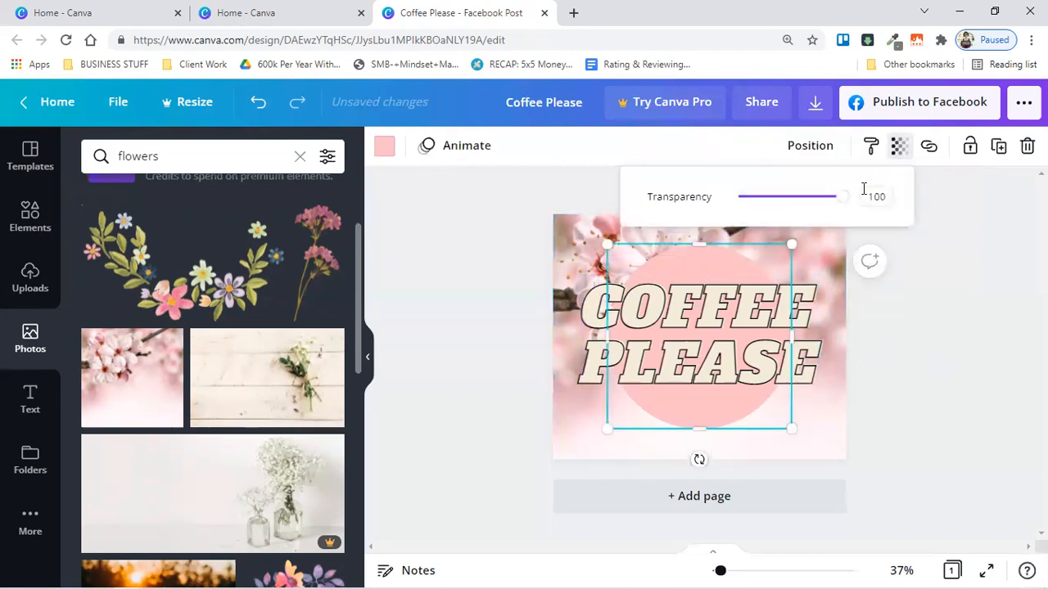
pyautogui.moveTo(844, 202)
pyautogui.mouseDown()
pyautogui.moveTo(776, 211)
pyautogui.moveTo(850, 211)
pyautogui.mouseUp()
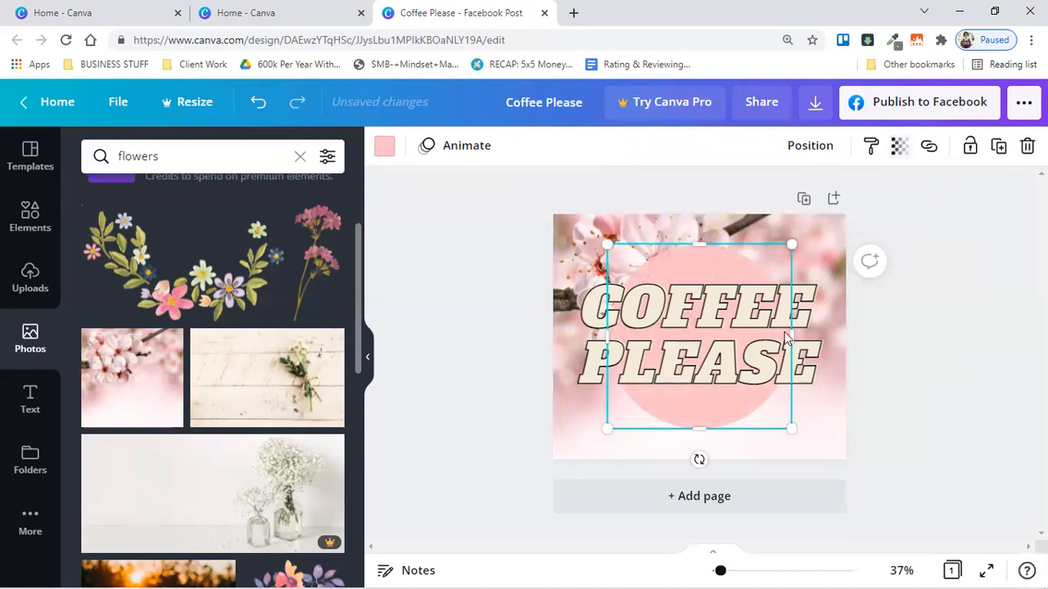
# Change the font of the "Coffee Please" text to Cardo
pyautogui.click(813, 326)
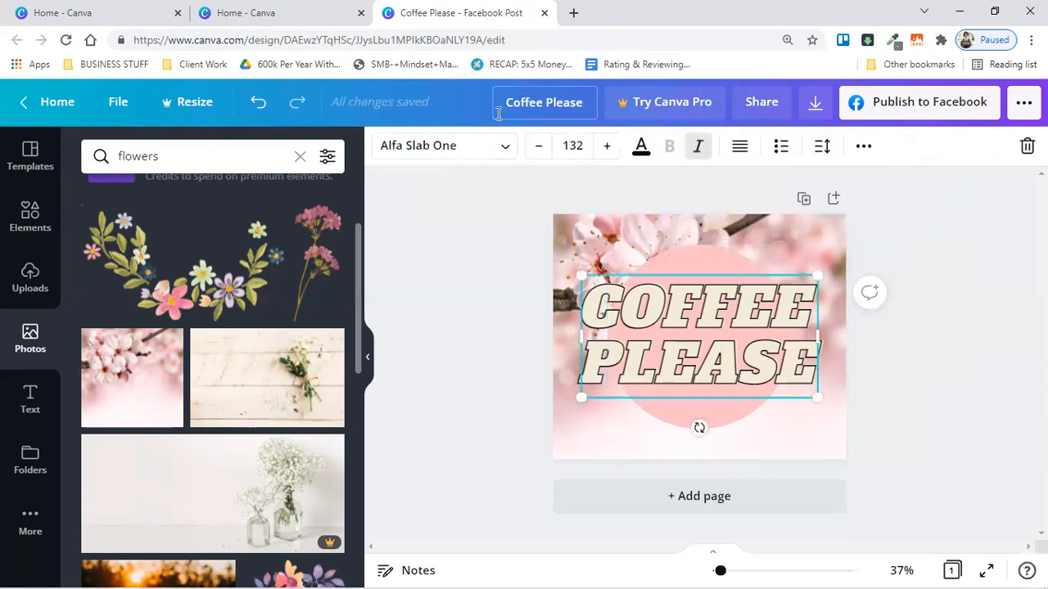
pyautogui.click(474, 152)
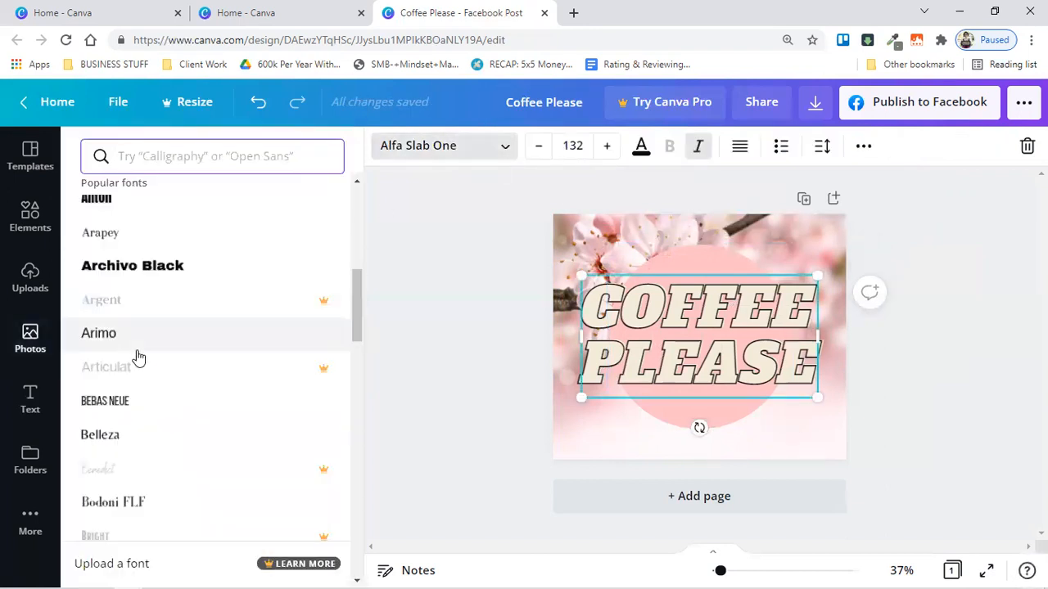
pyautogui.scroll(-5, 136, 356)
pyautogui.scroll(-5, 138, 357)
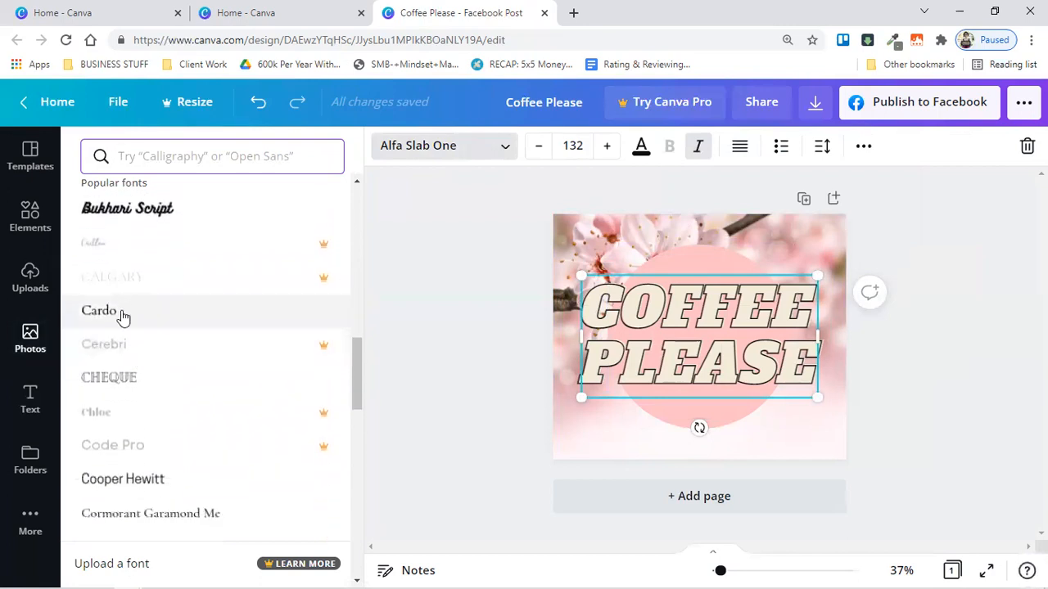
pyautogui.click(122, 318)
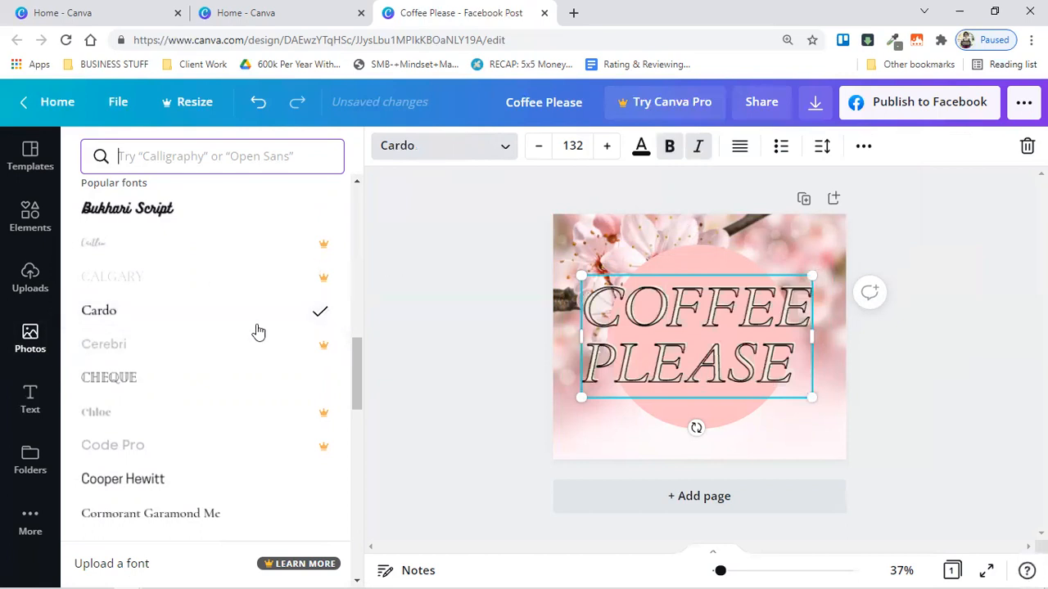
pyautogui.scroll(-1, 140, 379)
pyautogui.scroll(-4, 141, 379)
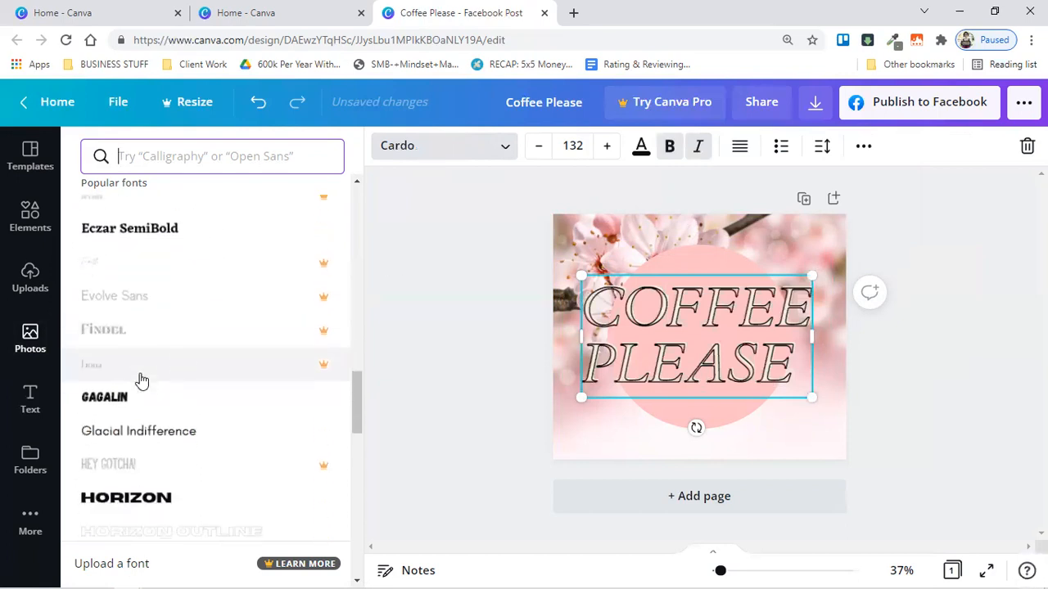
pyautogui.click(424, 334)
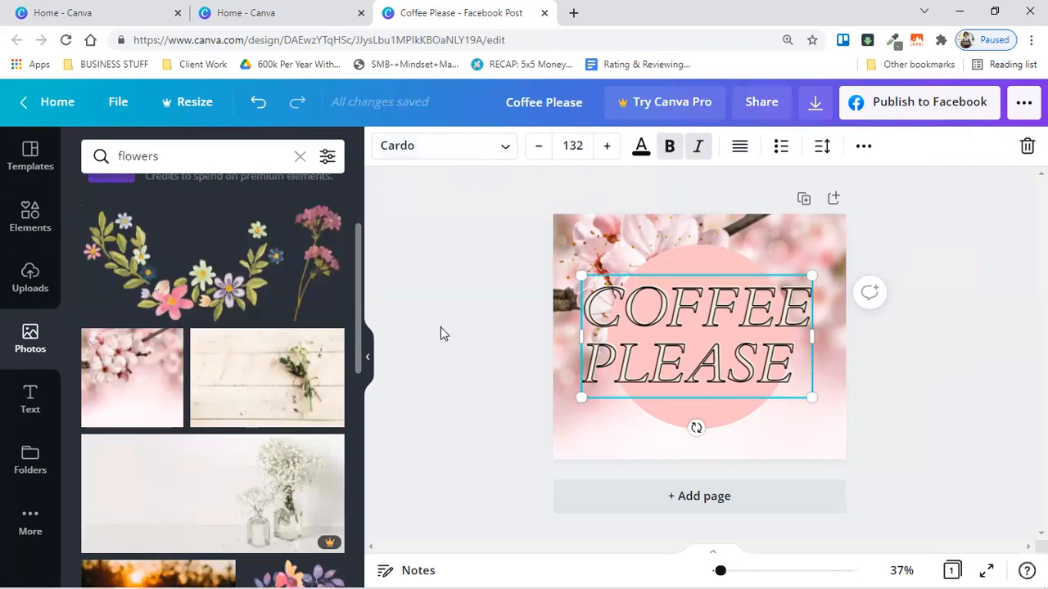
pyautogui.click(440, 333)
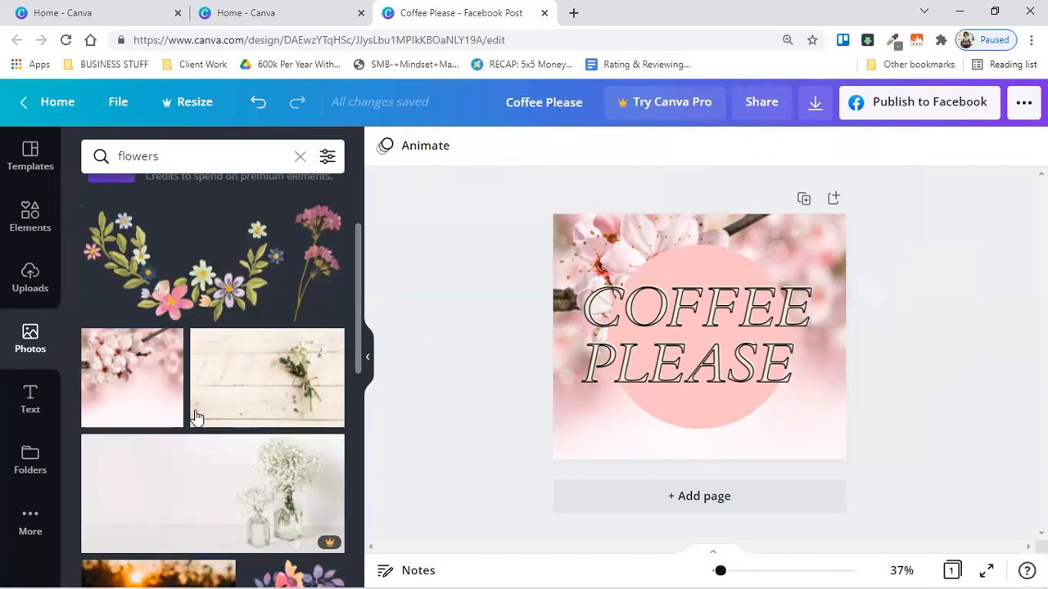
# Examine the folder options and the additional Canva content, apps and integrations available for the design
pyautogui.click(30, 458)
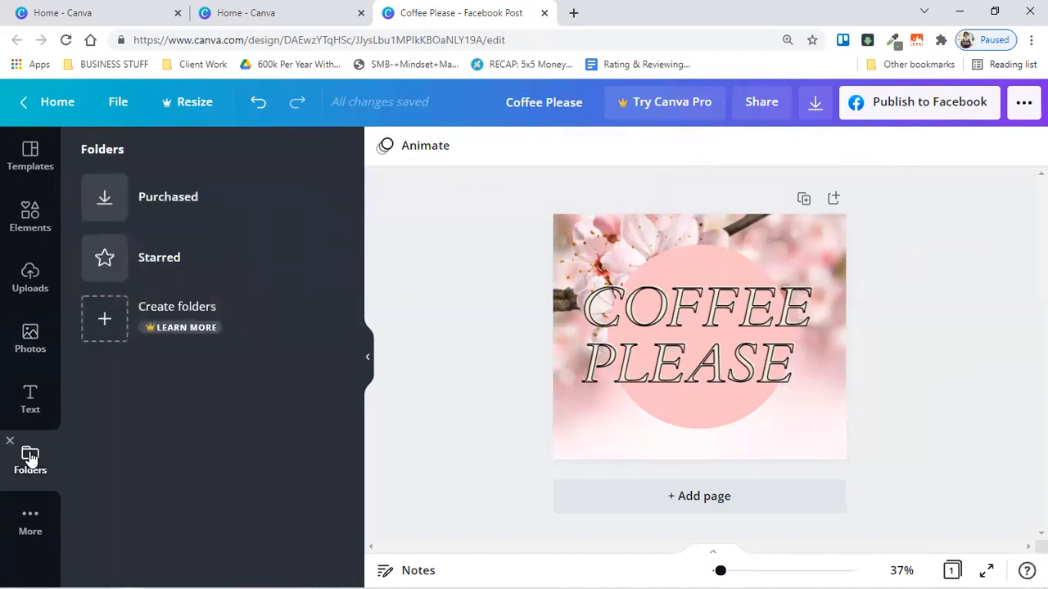
pyautogui.click(29, 520)
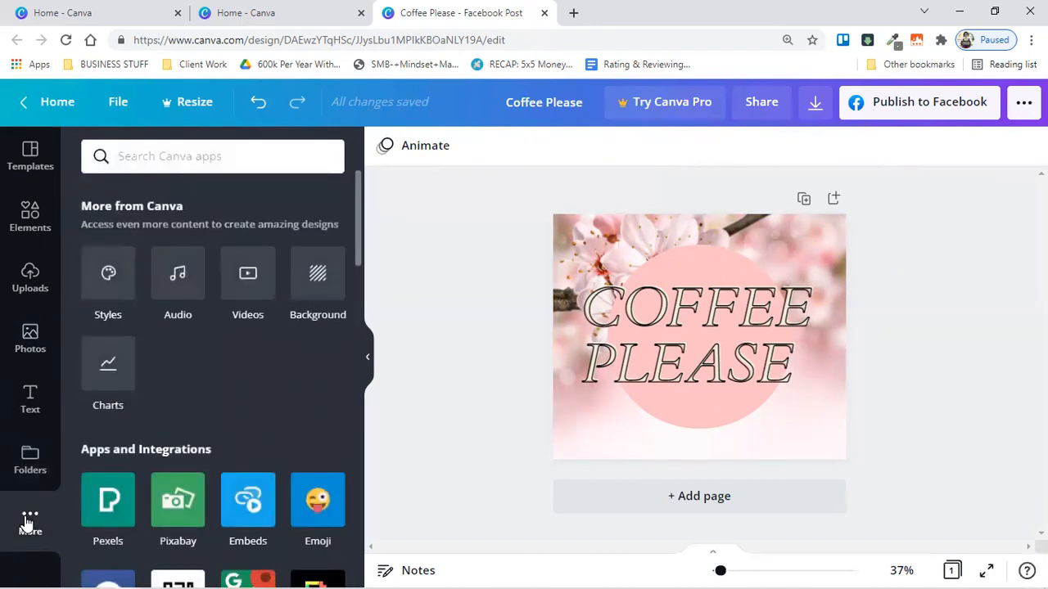
pyautogui.scroll(-5, 180, 370)
pyautogui.scroll(-5, 181, 374)
pyautogui.scroll(10, 181, 374)
pyautogui.scroll(-2, 182, 374)
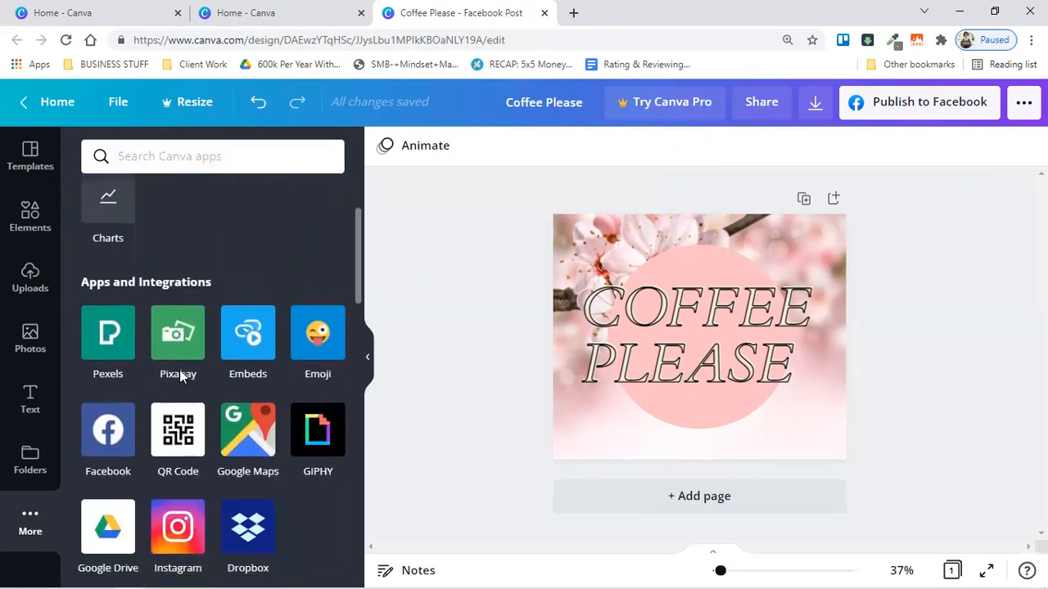
pyautogui.scroll(2, 180, 375)
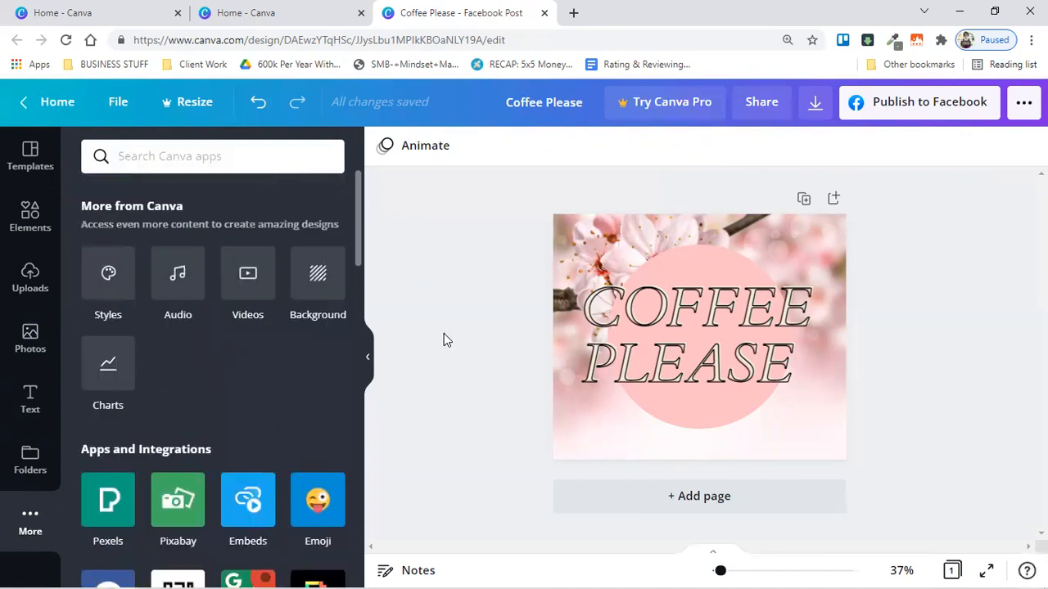
pyautogui.click(615, 240)
pyautogui.click(681, 307)
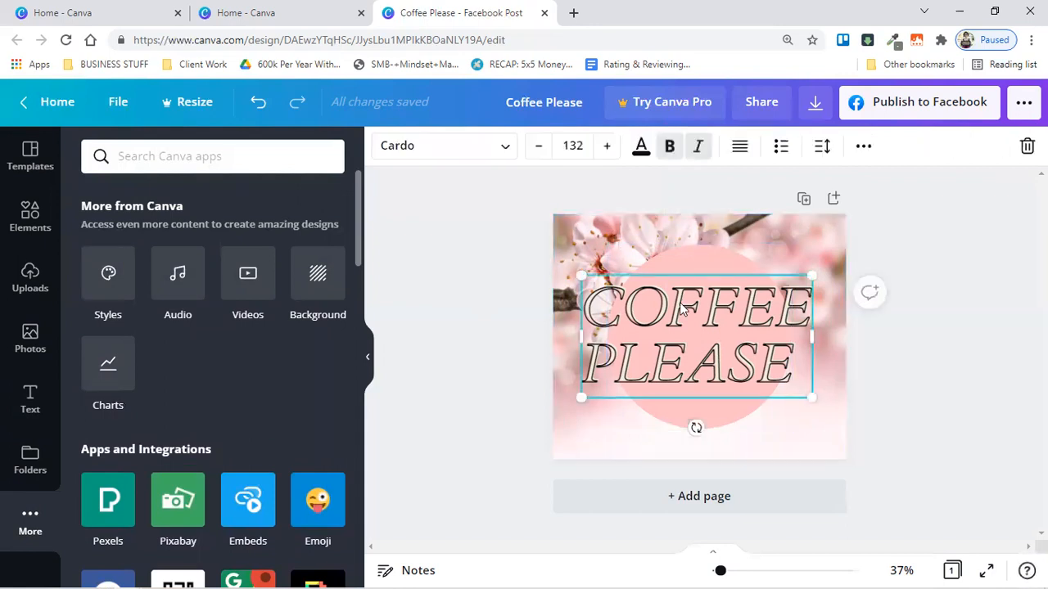
pyautogui.click(615, 241)
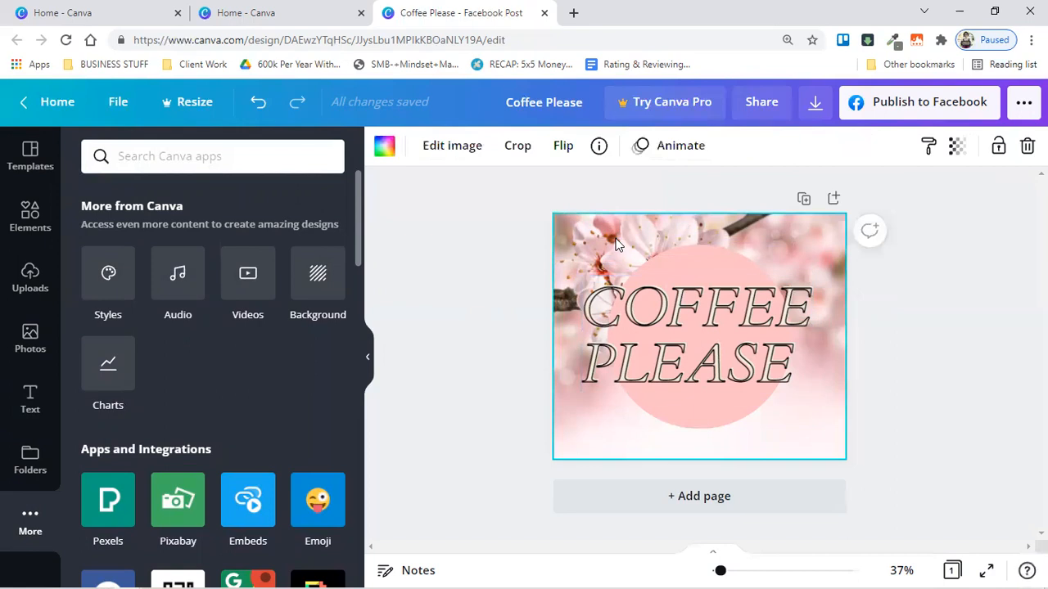
pyautogui.click(691, 250)
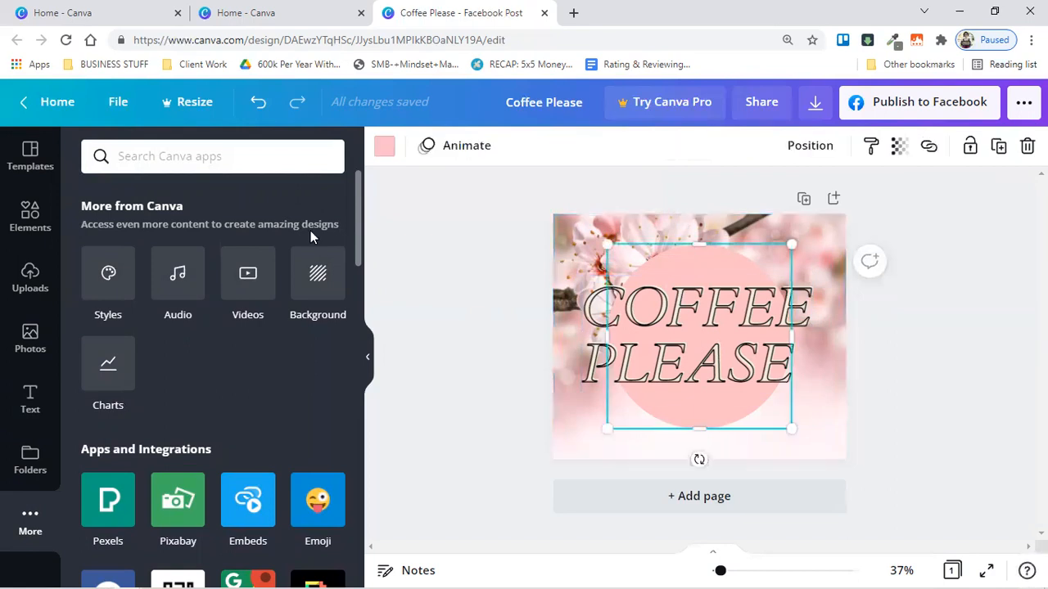
# Look through the elements library's shapes, graphics, photos and search option
pyautogui.click(29, 211)
pyautogui.scroll(-2, 164, 433)
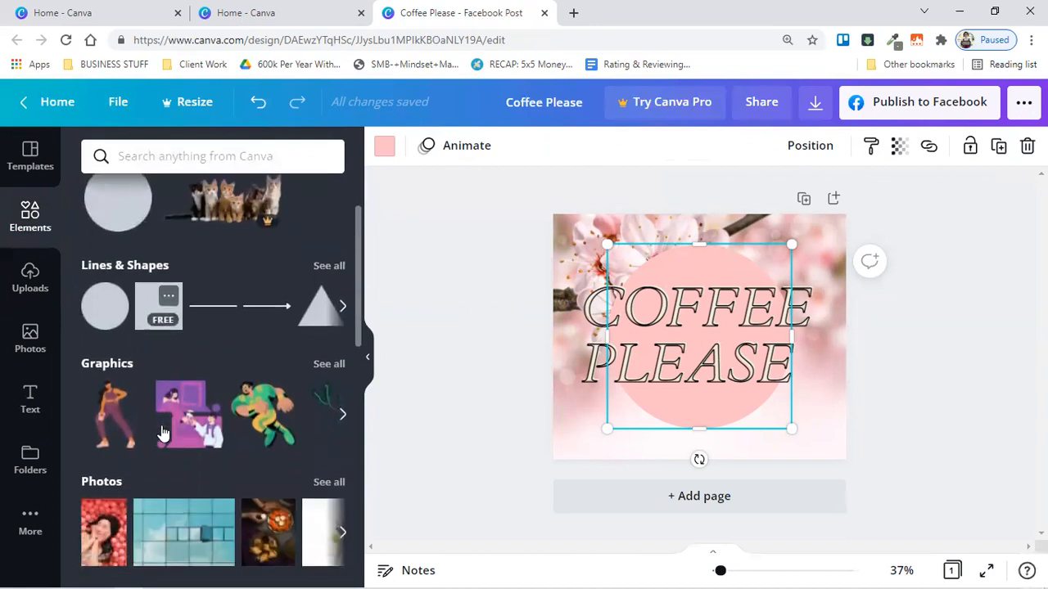
pyautogui.scroll(-2, 163, 433)
pyautogui.scroll(4, 161, 410)
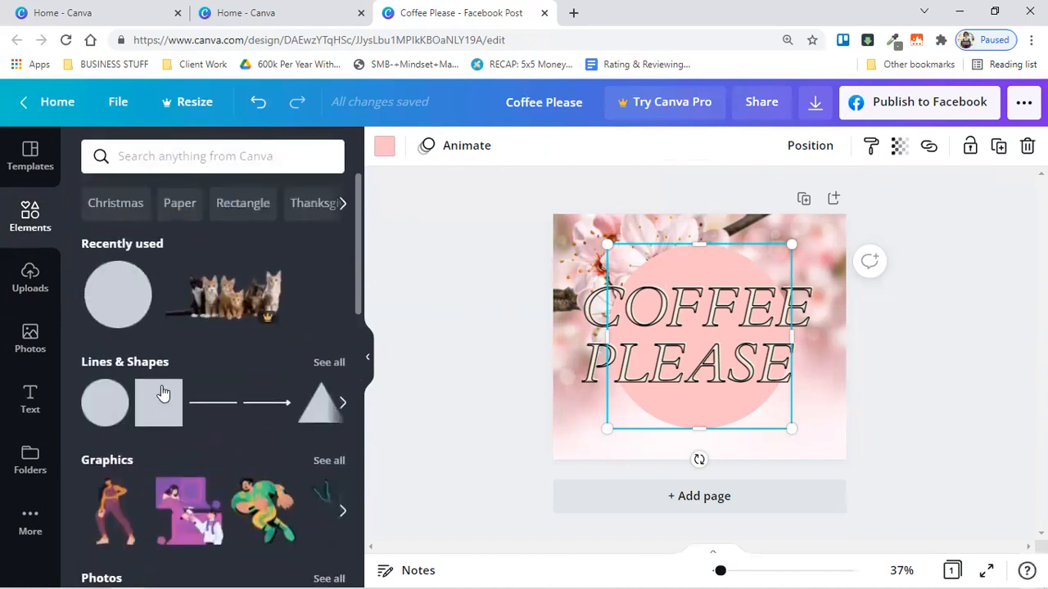
pyautogui.click(172, 164)
pyautogui.click(164, 154)
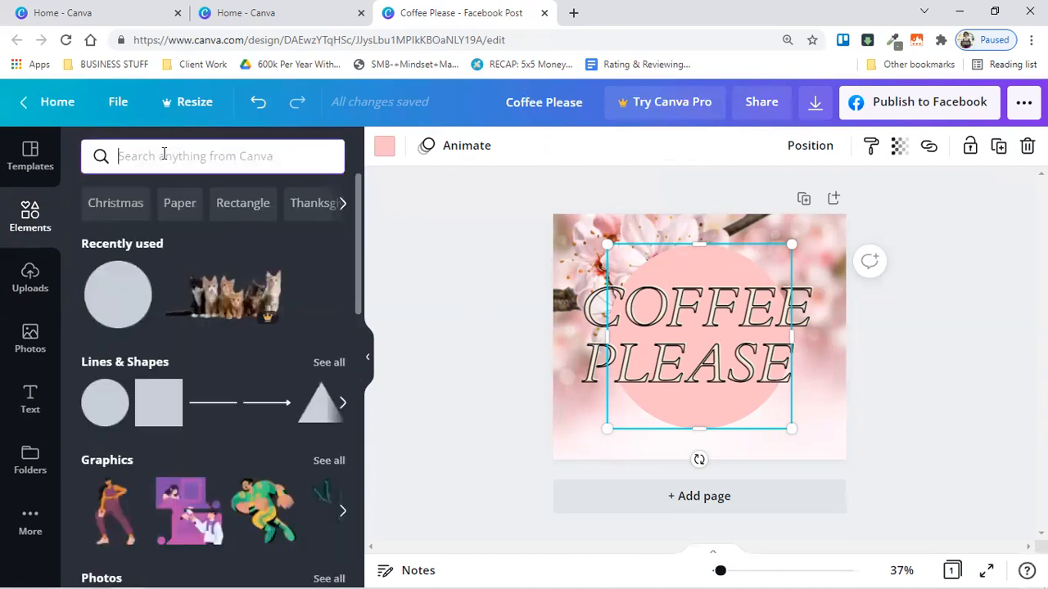
pyautogui.click(453, 243)
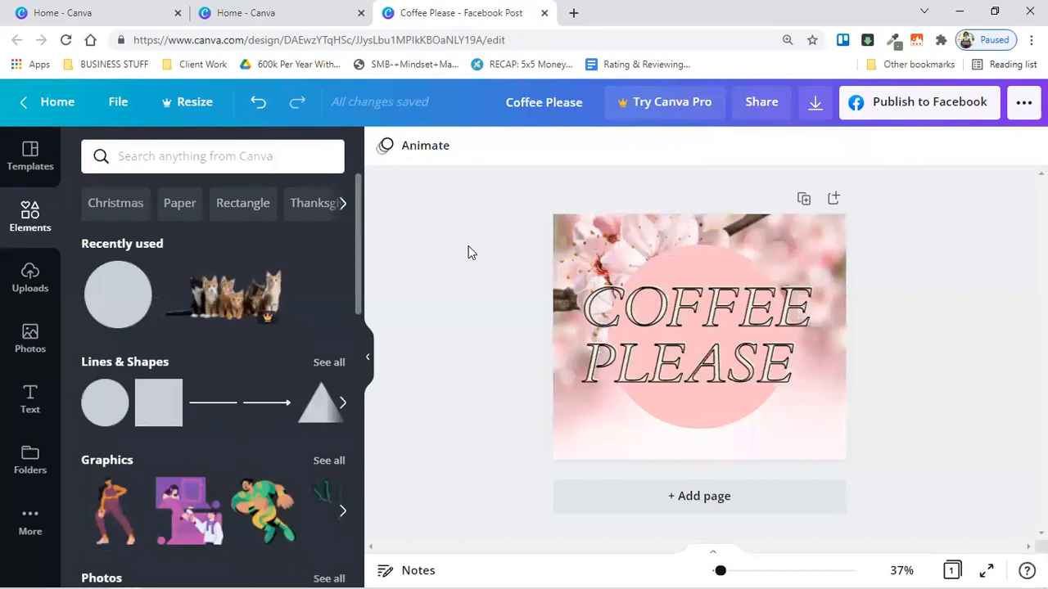
# Search Google for "canva basics course" in a new browser tab and open the Canva Design School courses page
pyautogui.click(571, 13)
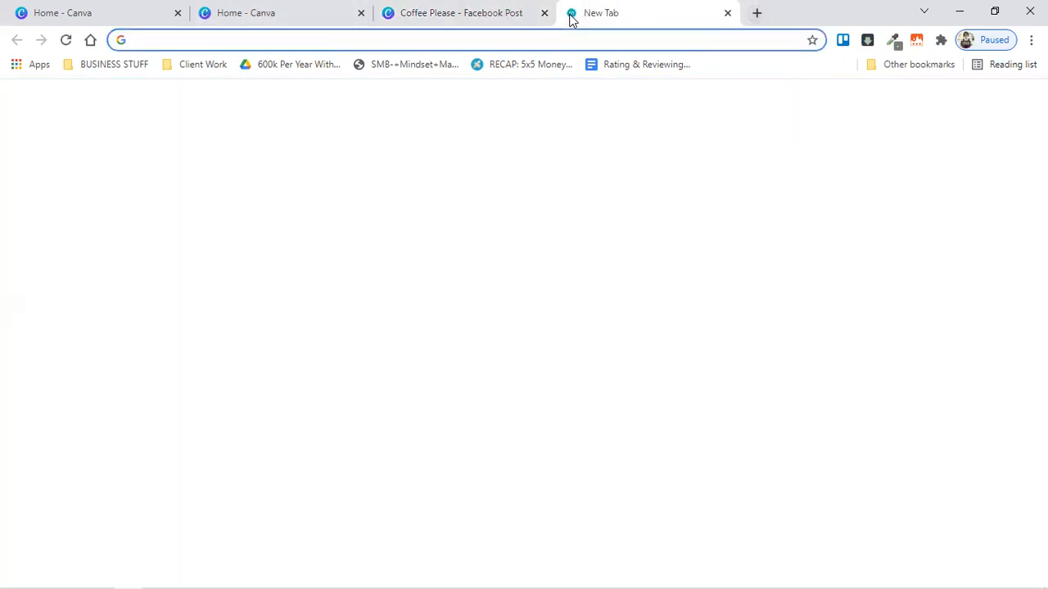
pyautogui.write('canva basics ')
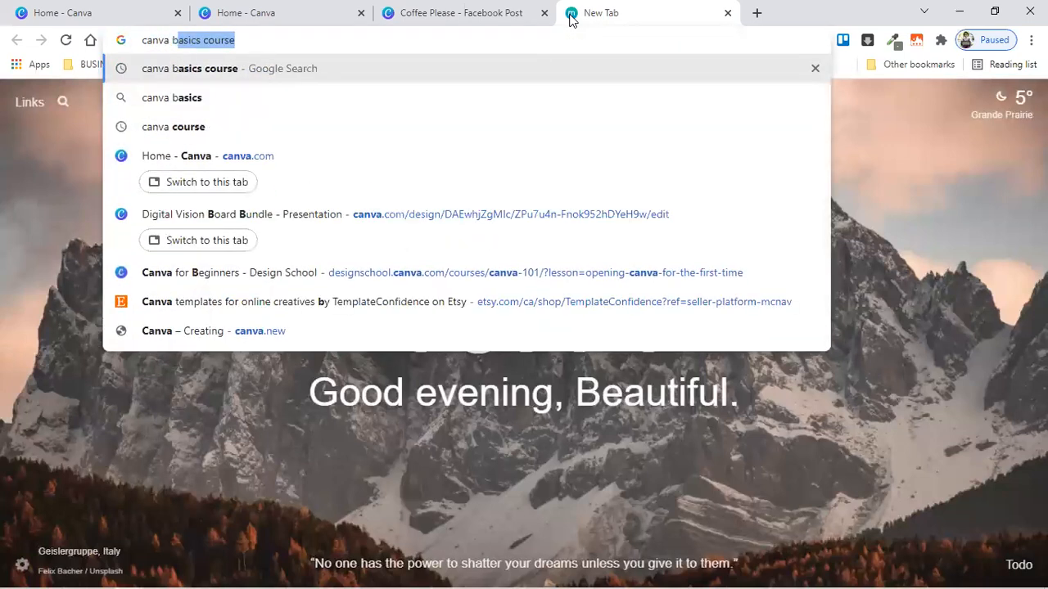
pyautogui.write('course')
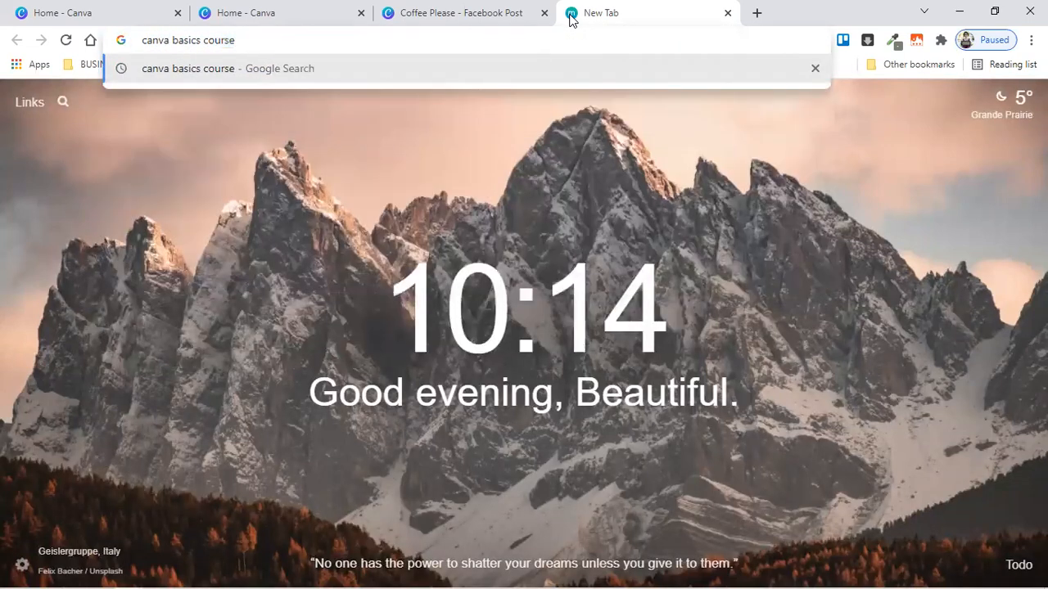
pyautogui.press('Return')
pyautogui.scroll(-2, 248, 341)
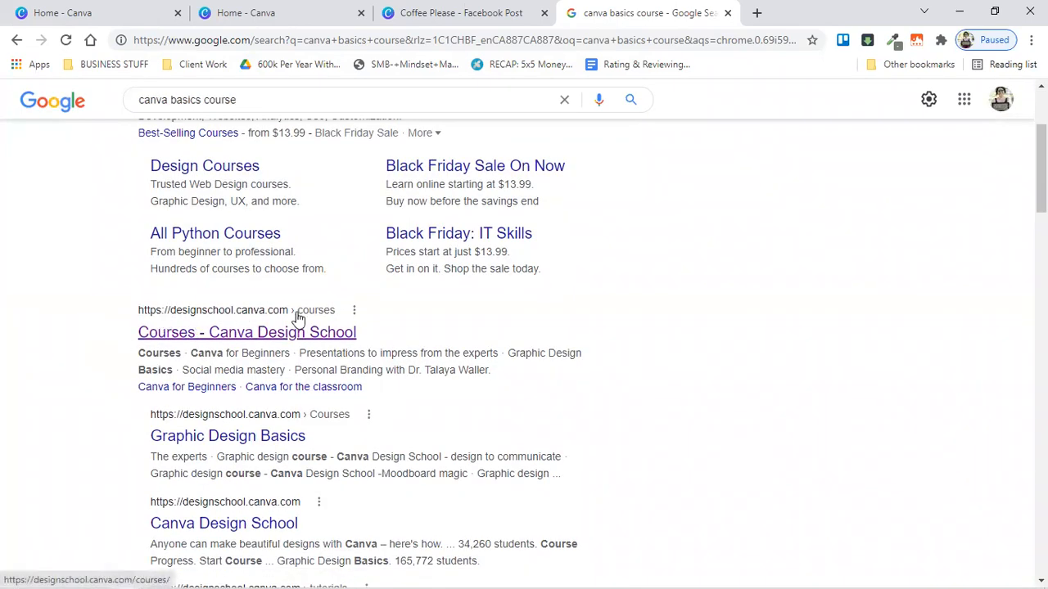
pyautogui.click(293, 335)
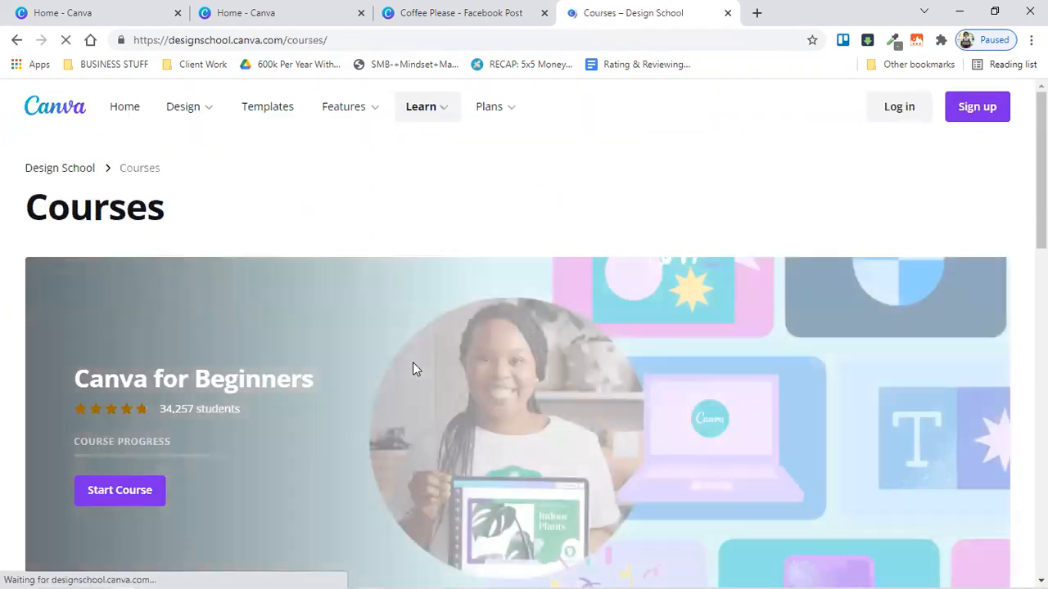
# Look through the Design School courses and start the "Canva for Beginners" course
pyautogui.scroll(-3, 413, 366)
pyautogui.scroll(1, 413, 362)
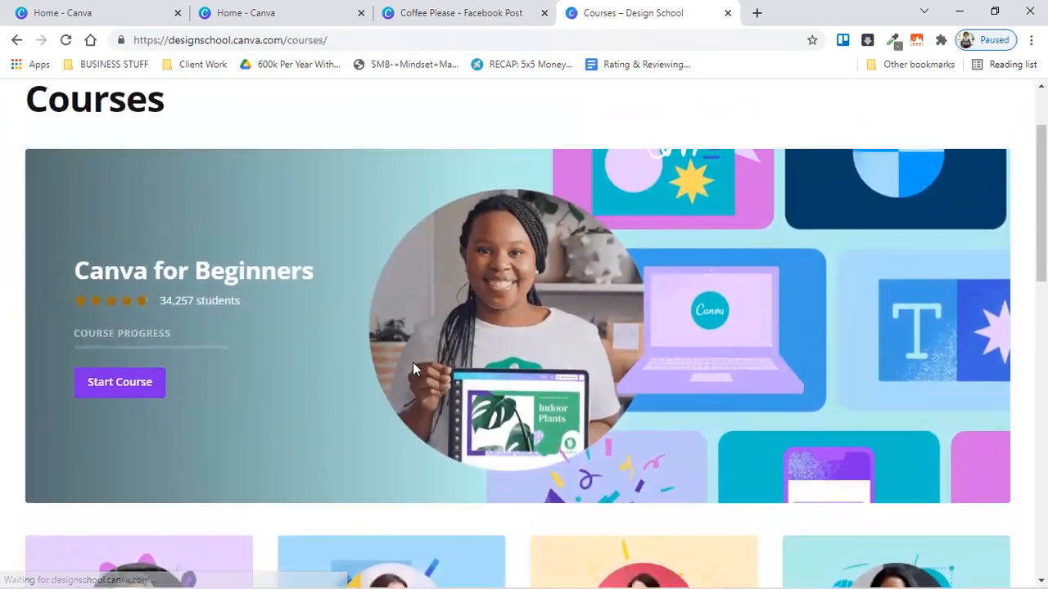
pyautogui.scroll(-1, 412, 363)
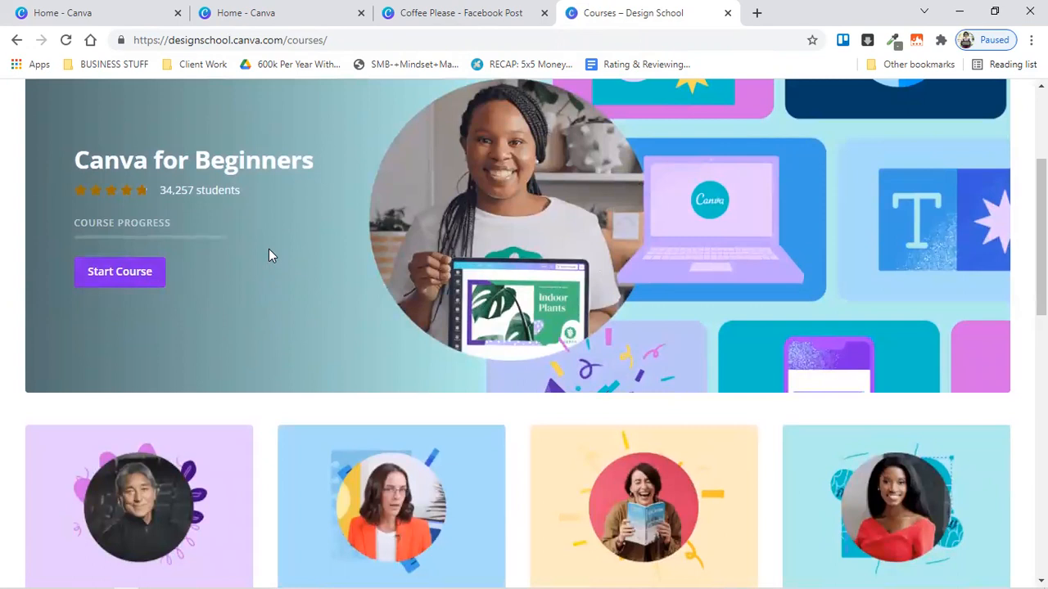
pyautogui.scroll(-3, 271, 255)
pyautogui.scroll(3, 270, 254)
pyautogui.scroll(1, 269, 256)
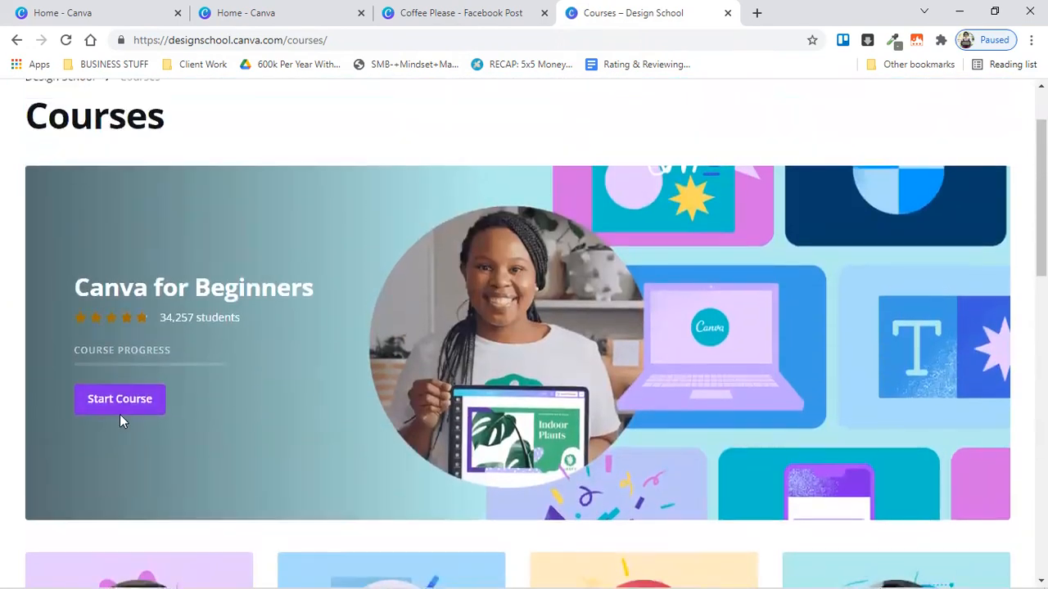
pyautogui.click(138, 399)
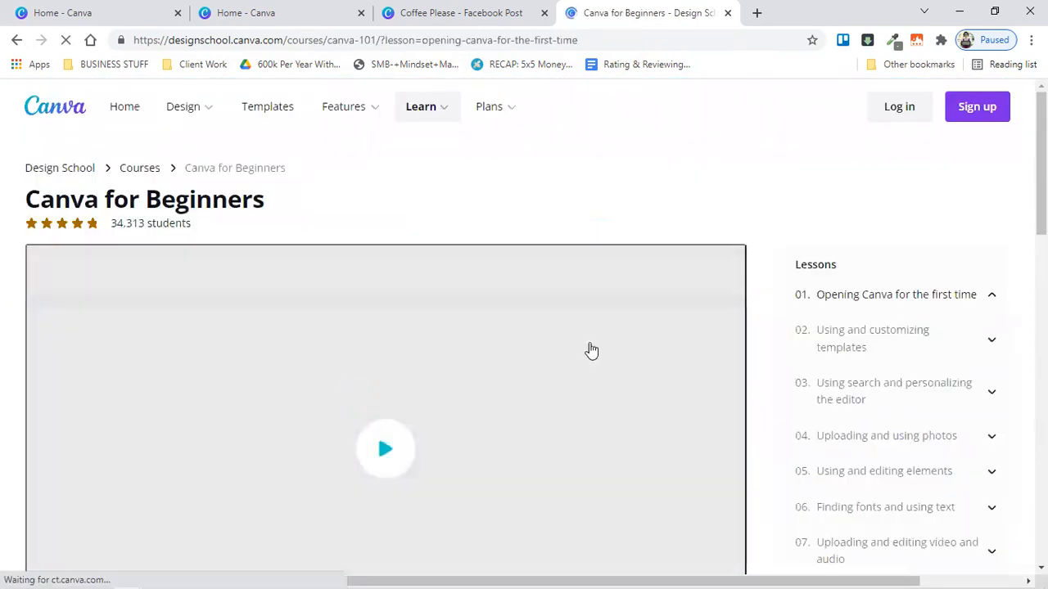
# Examine the course's lesson list, expanding the lessons on fonts and text and on video and audio, and view the Learn resources
pyautogui.scroll(-2, 907, 297)
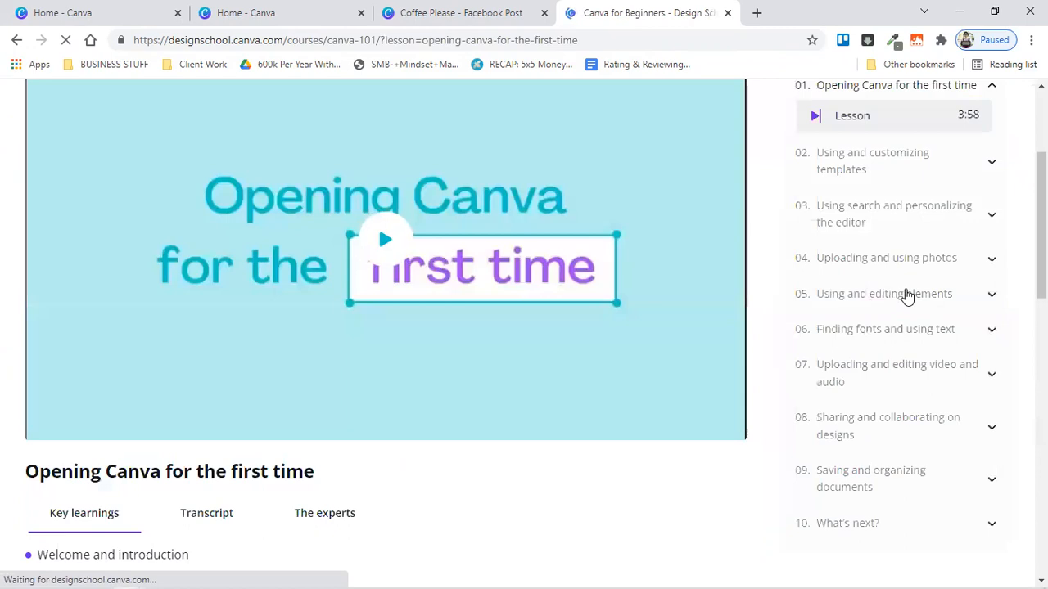
pyautogui.click(950, 330)
pyautogui.scroll(-1, 952, 334)
pyautogui.click(961, 287)
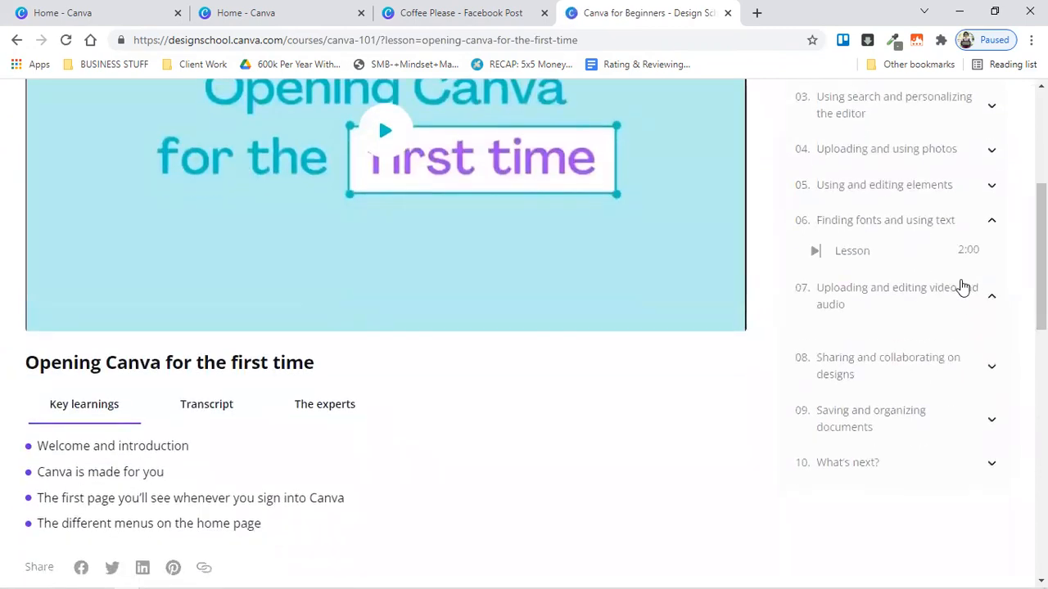
pyautogui.scroll(-1, 962, 287)
pyautogui.scroll(5, 963, 286)
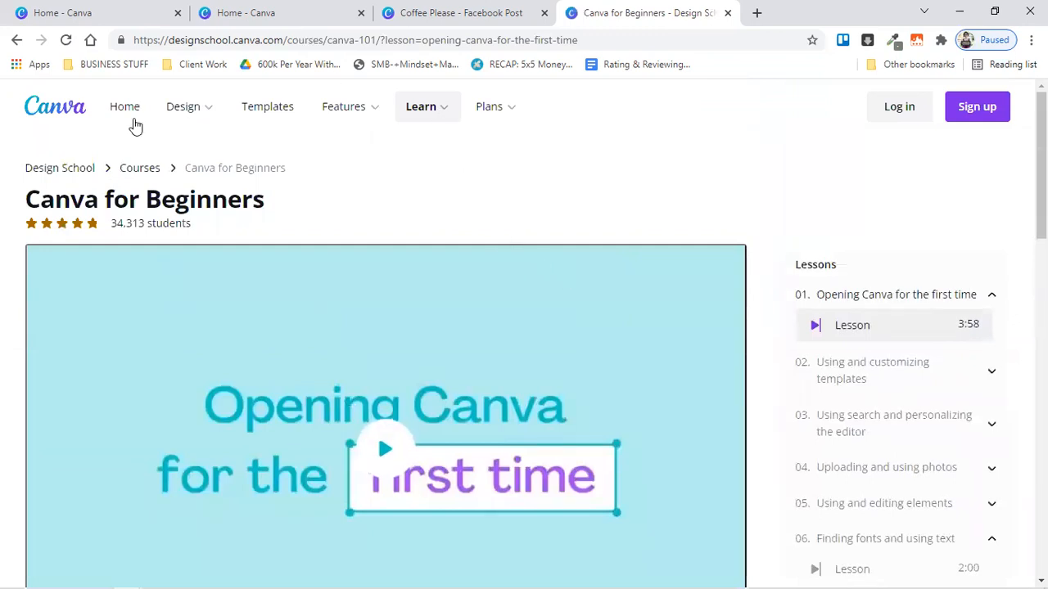
pyautogui.moveTo(442, 116)
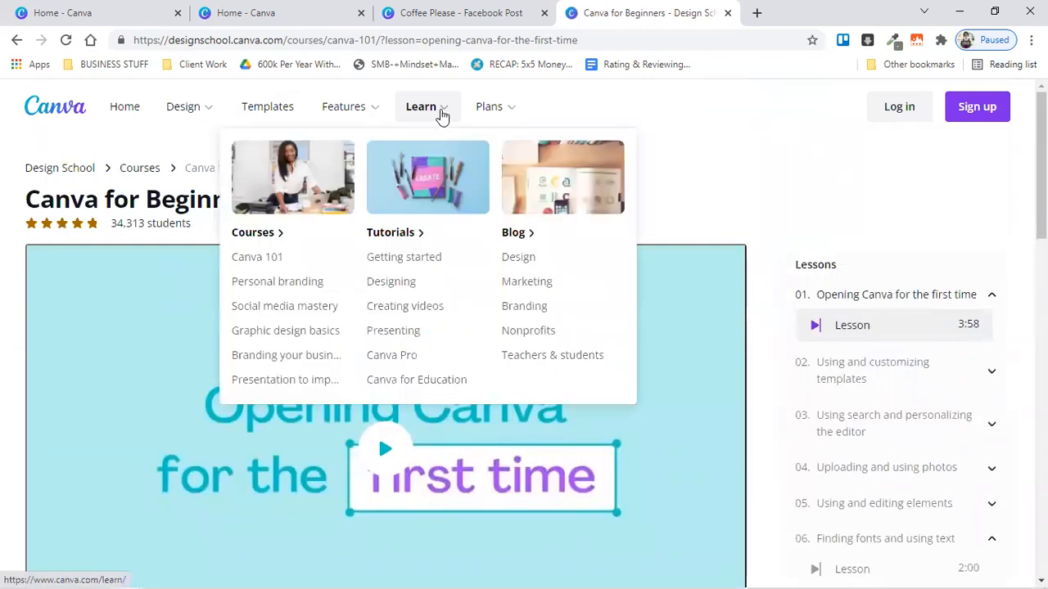